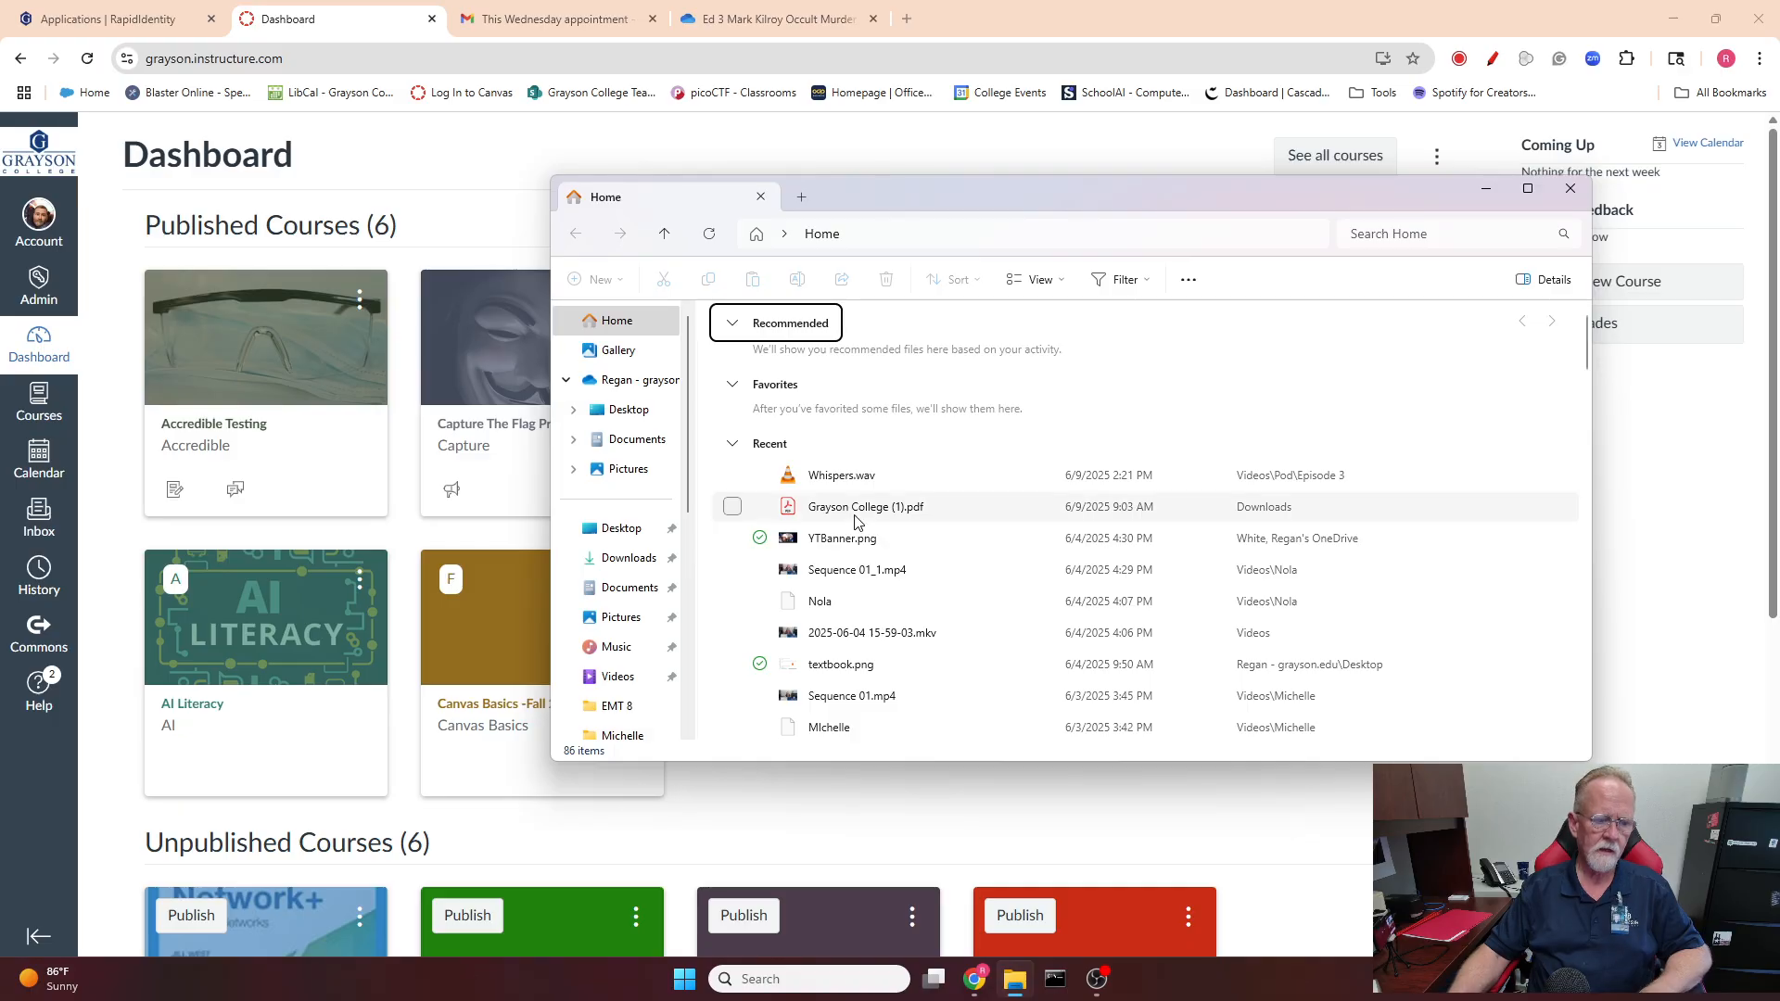
click(618, 677)
scroll(939, 486, down, 3)
scroll(940, 489, down, 10)
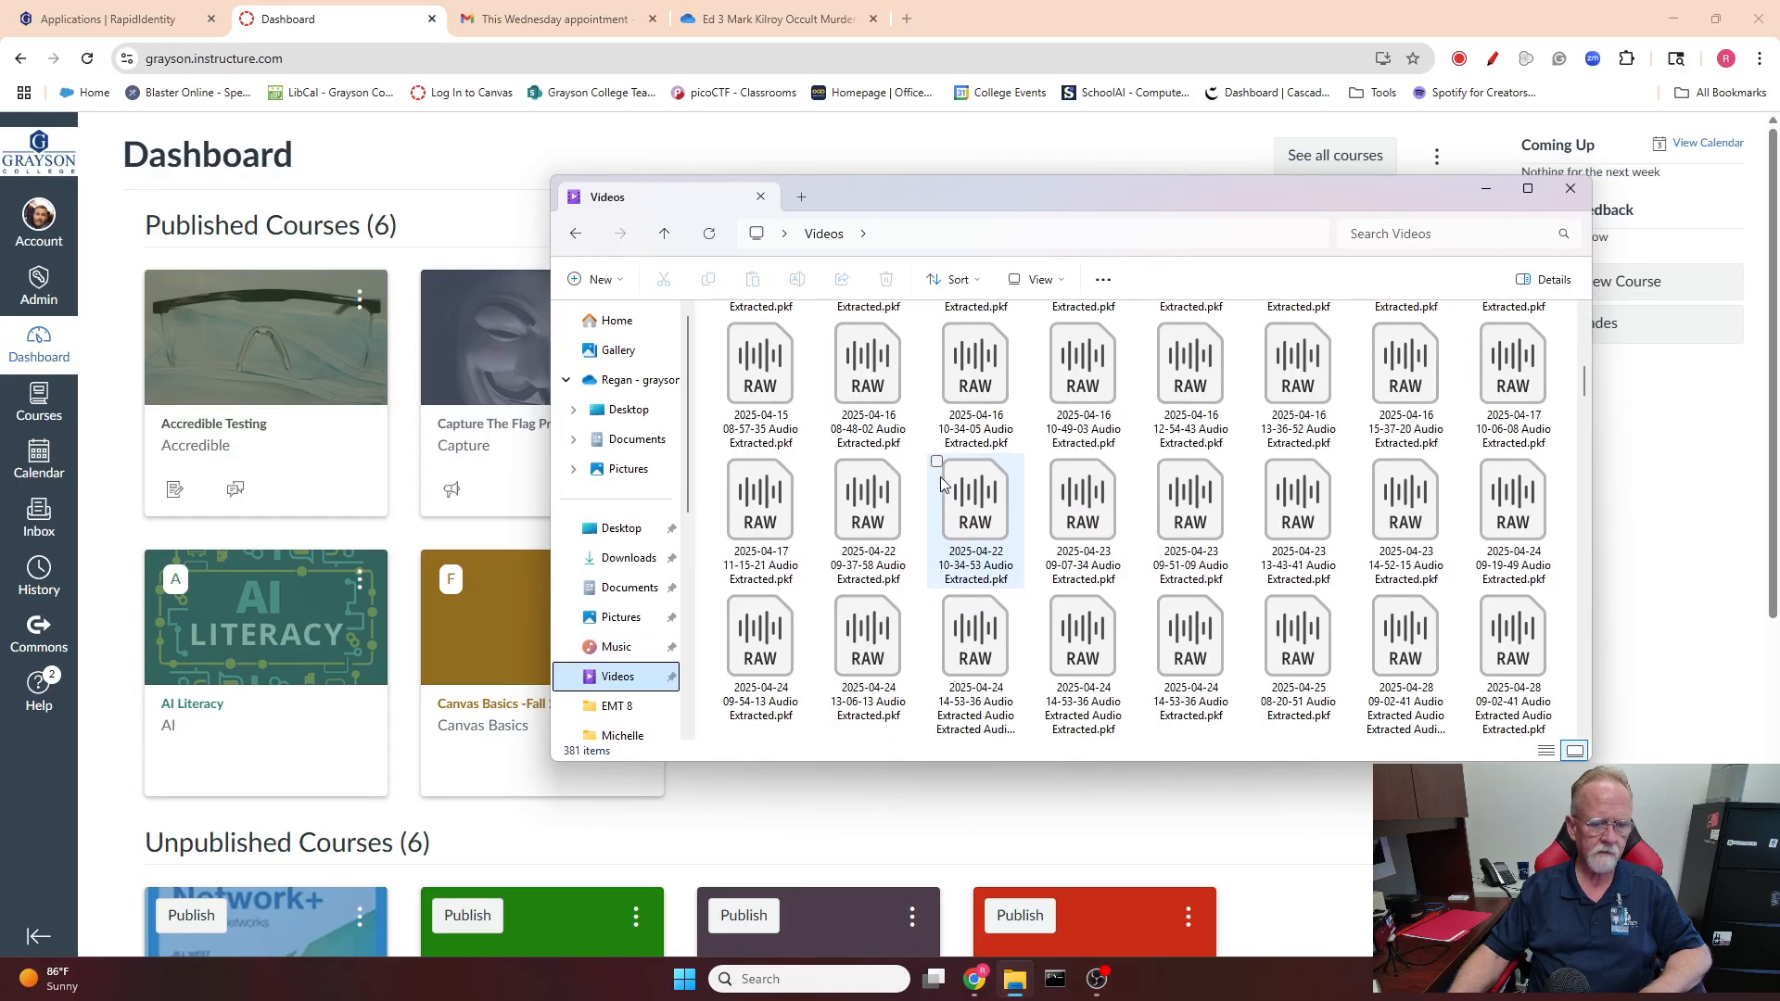
scroll(944, 492, down, 5)
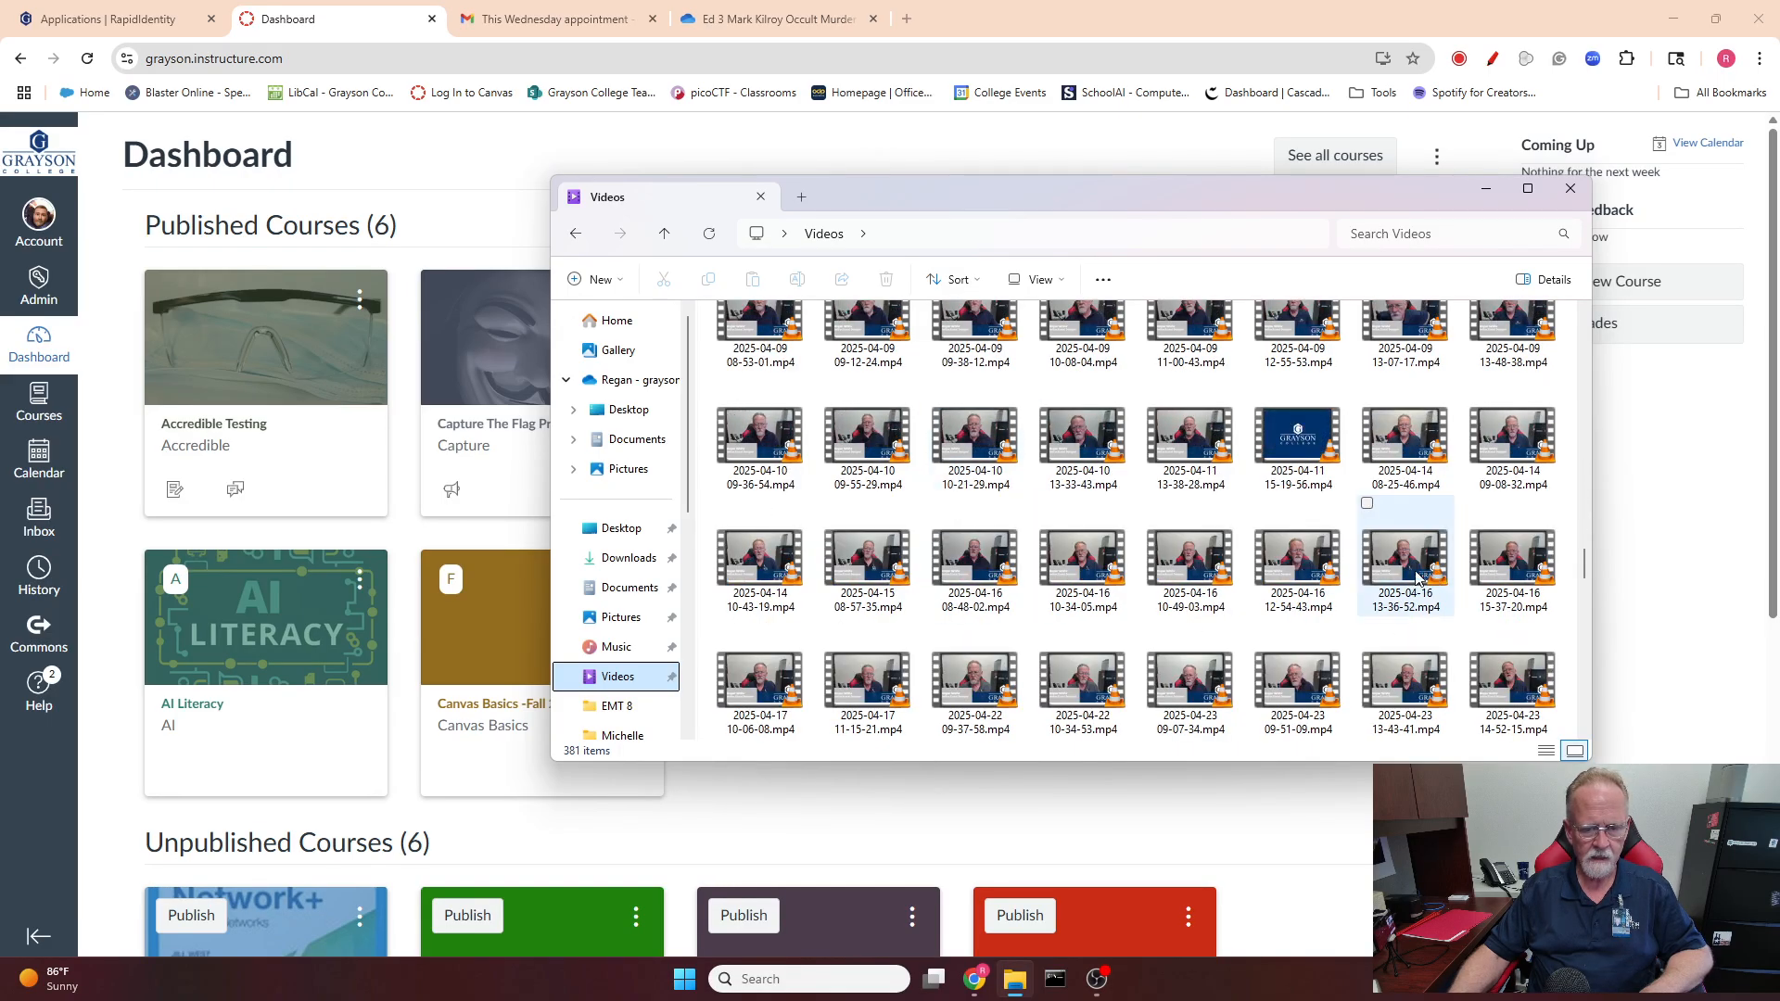
click(1407, 571)
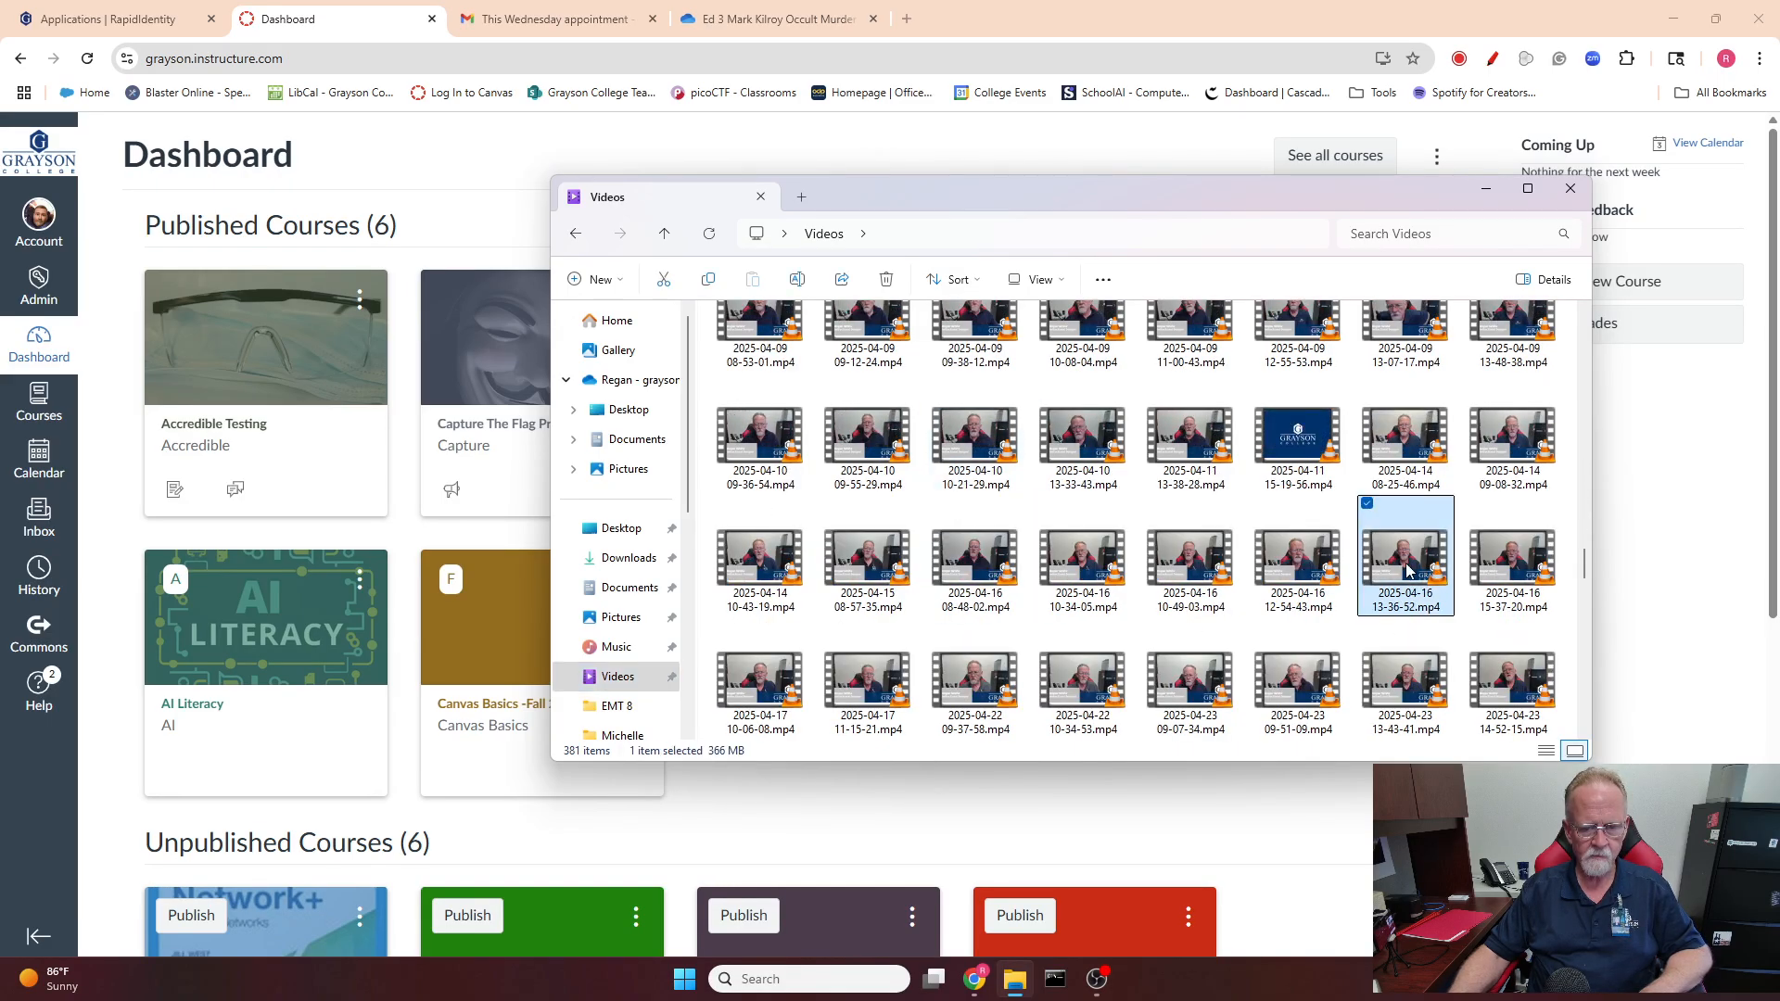
right_click(1405, 601)
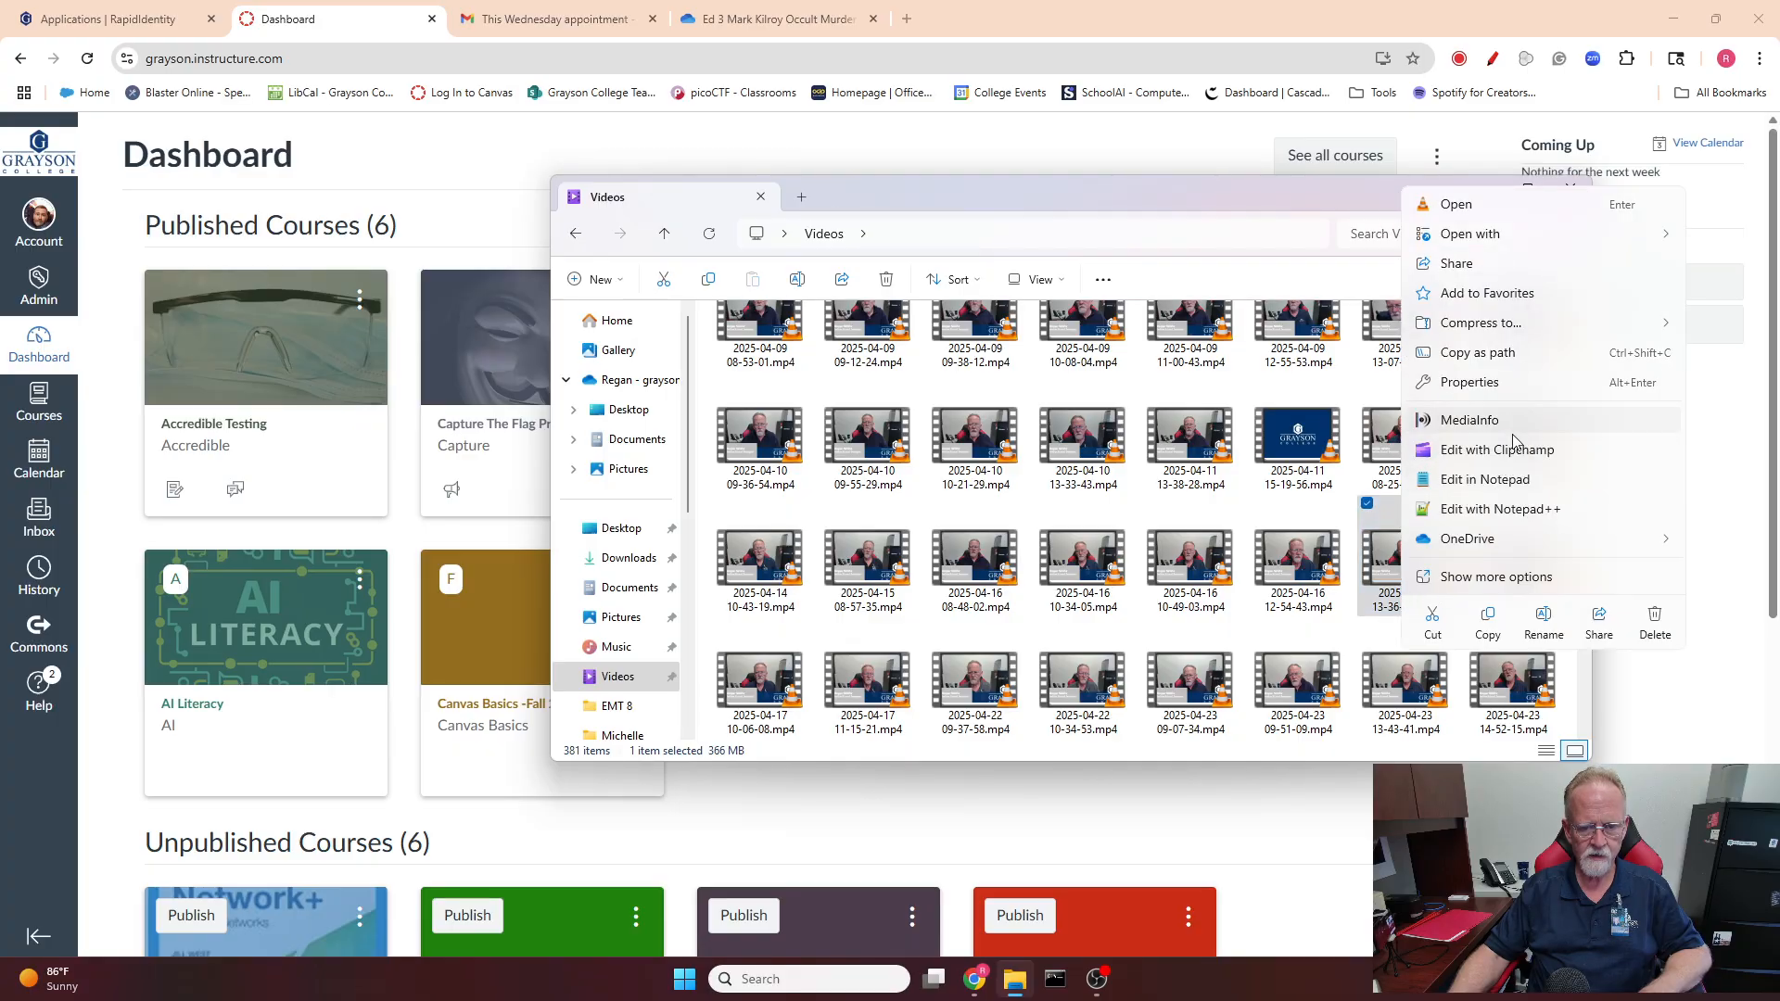
click(1543, 619)
text(Test)
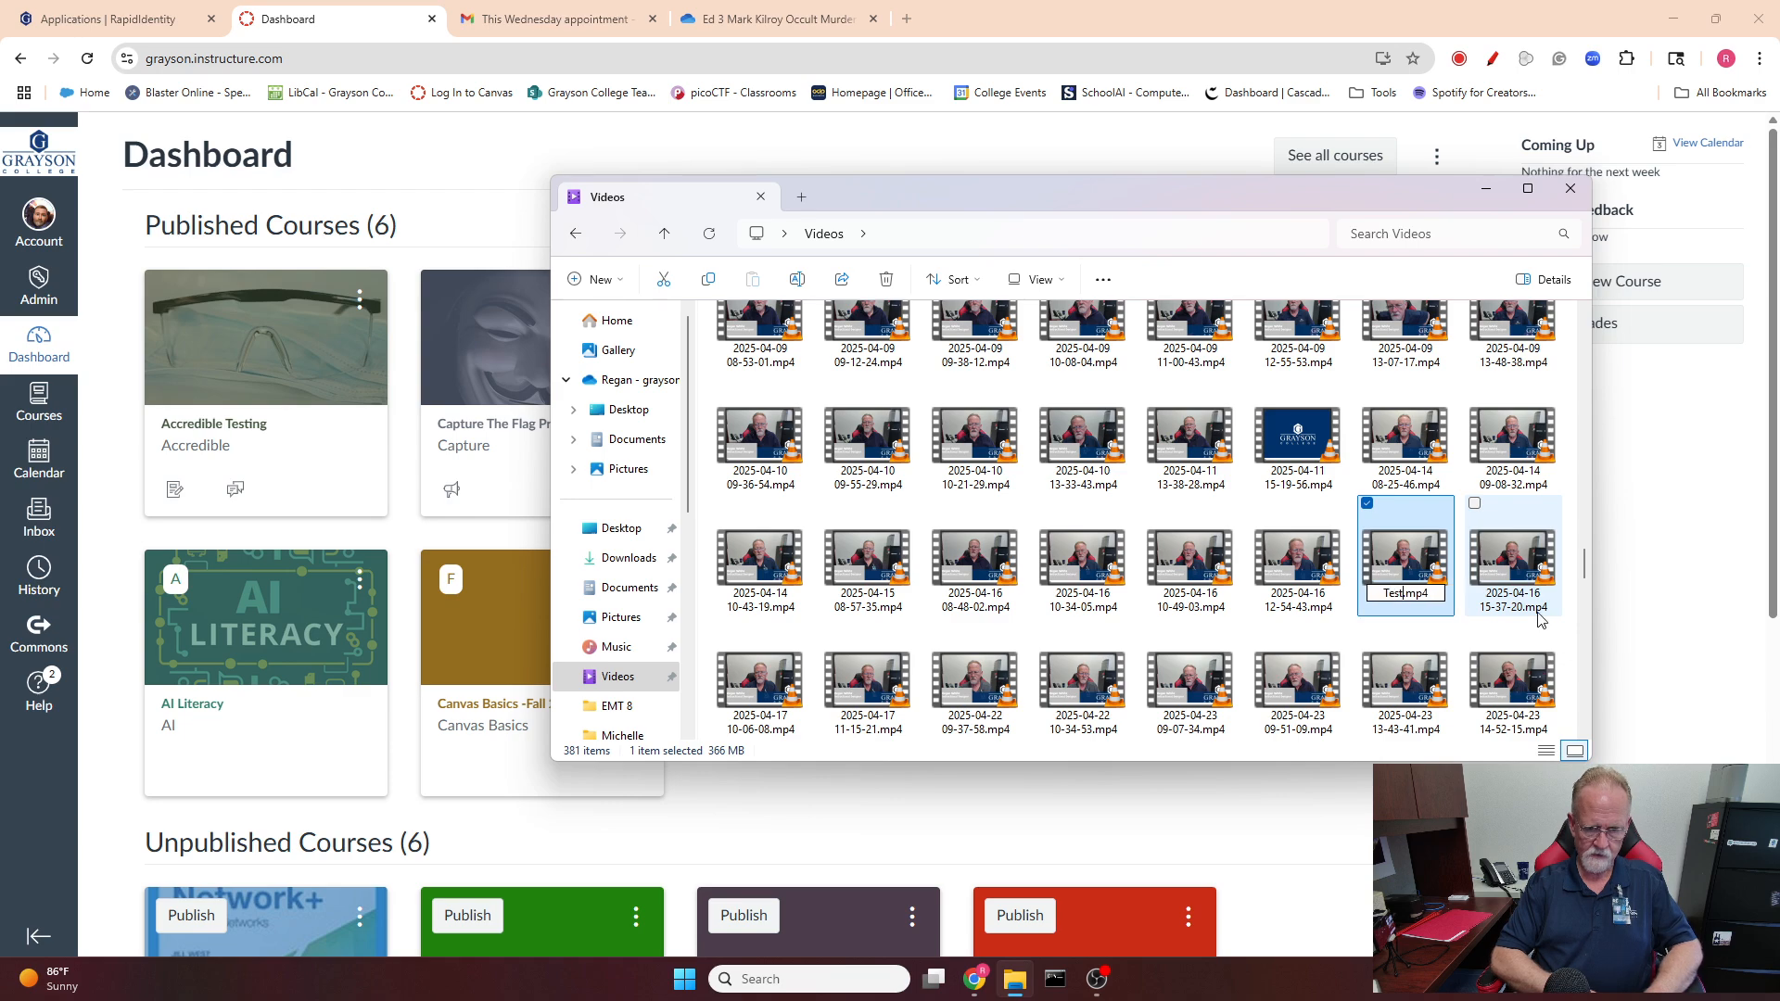
key(Return)
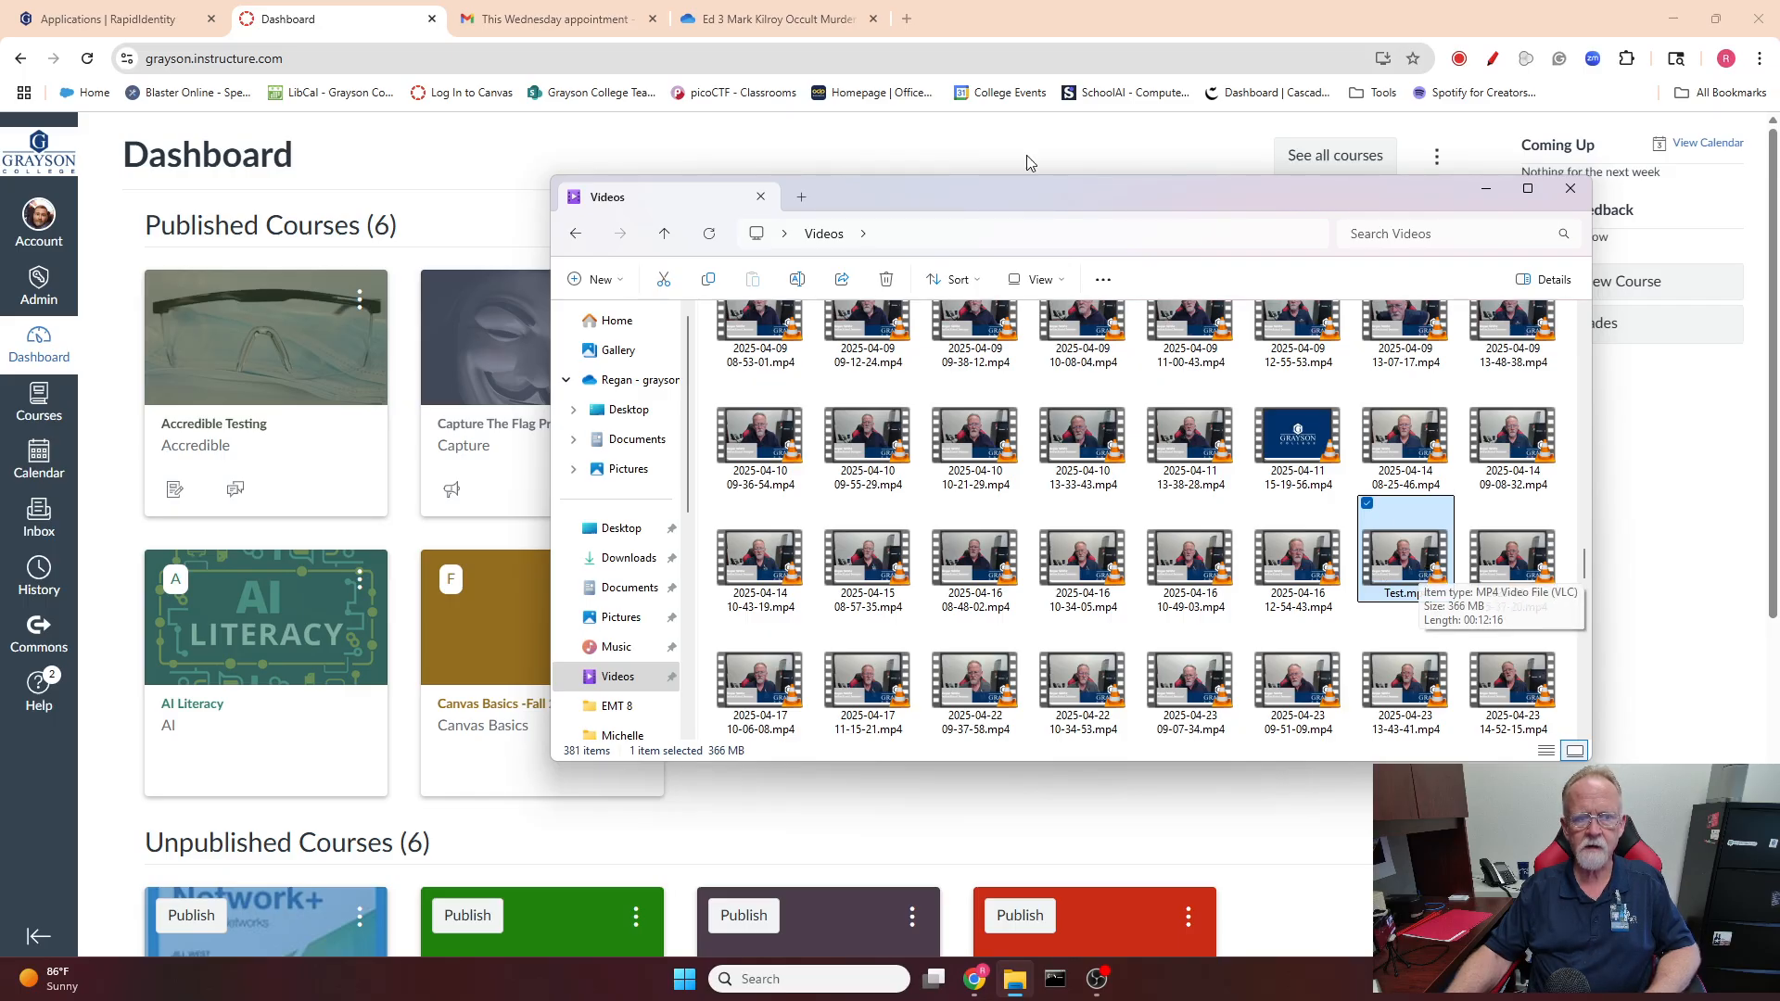
- Switch to YouTube in a new browser tab and start a video upload
click(908, 21)
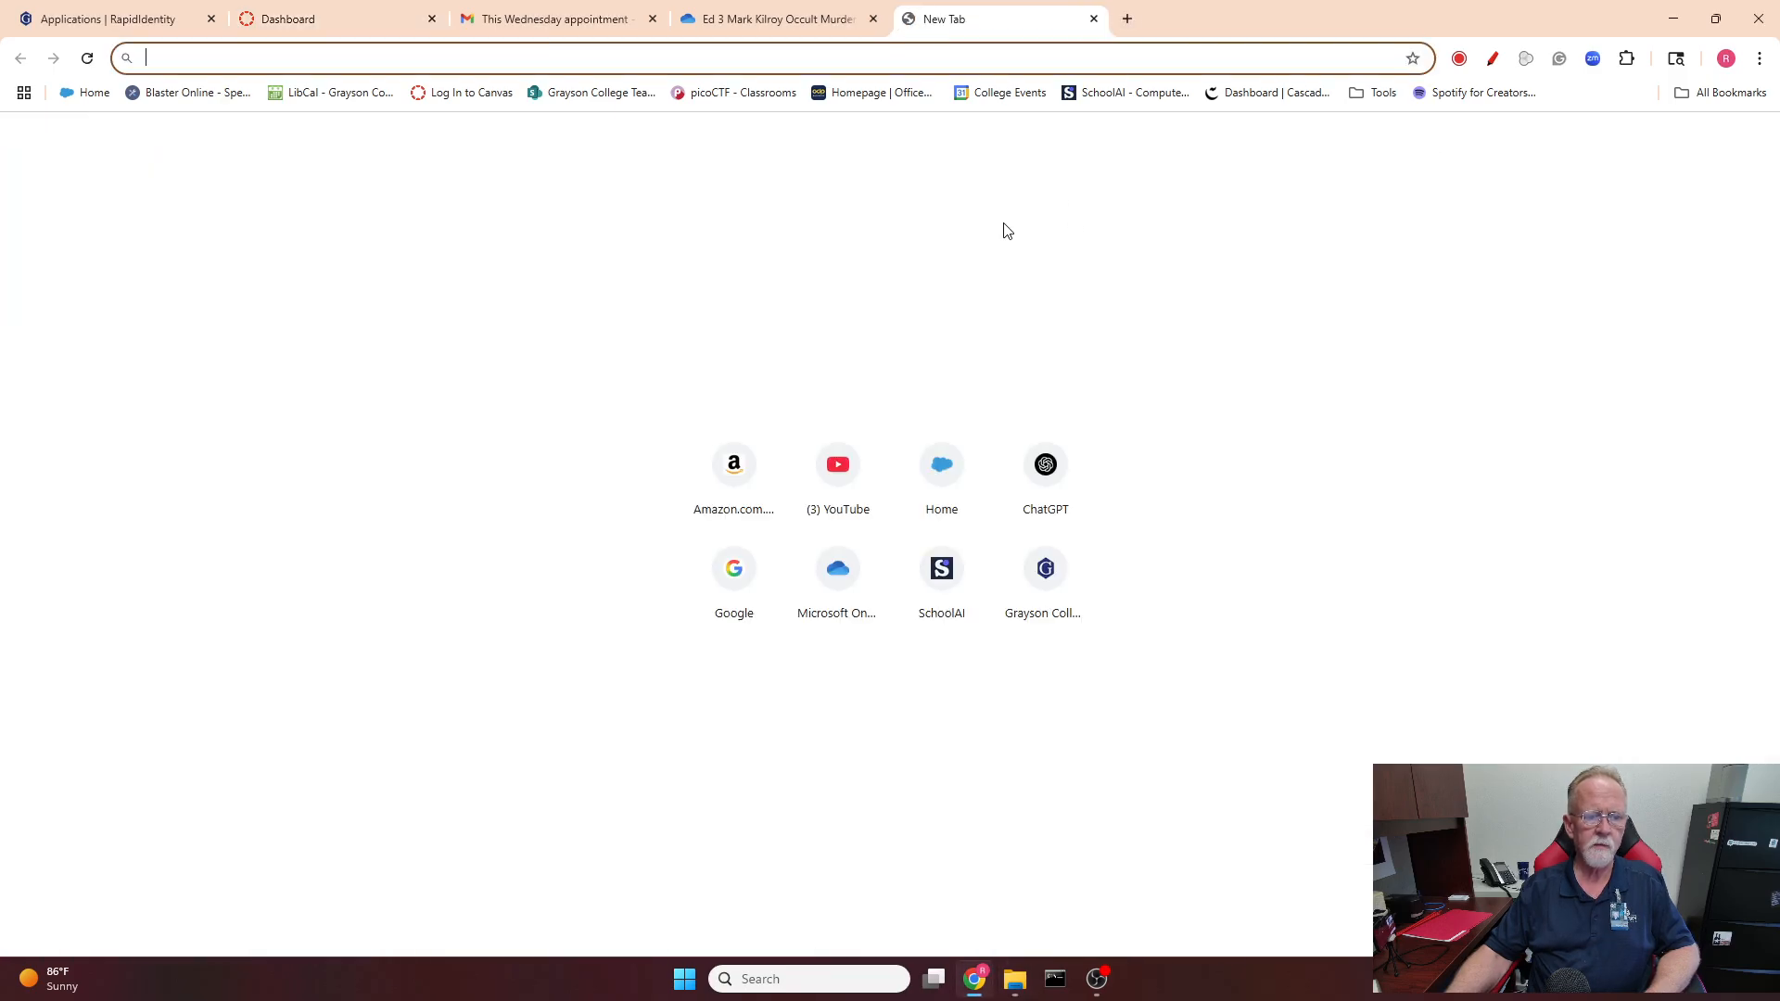
click(839, 468)
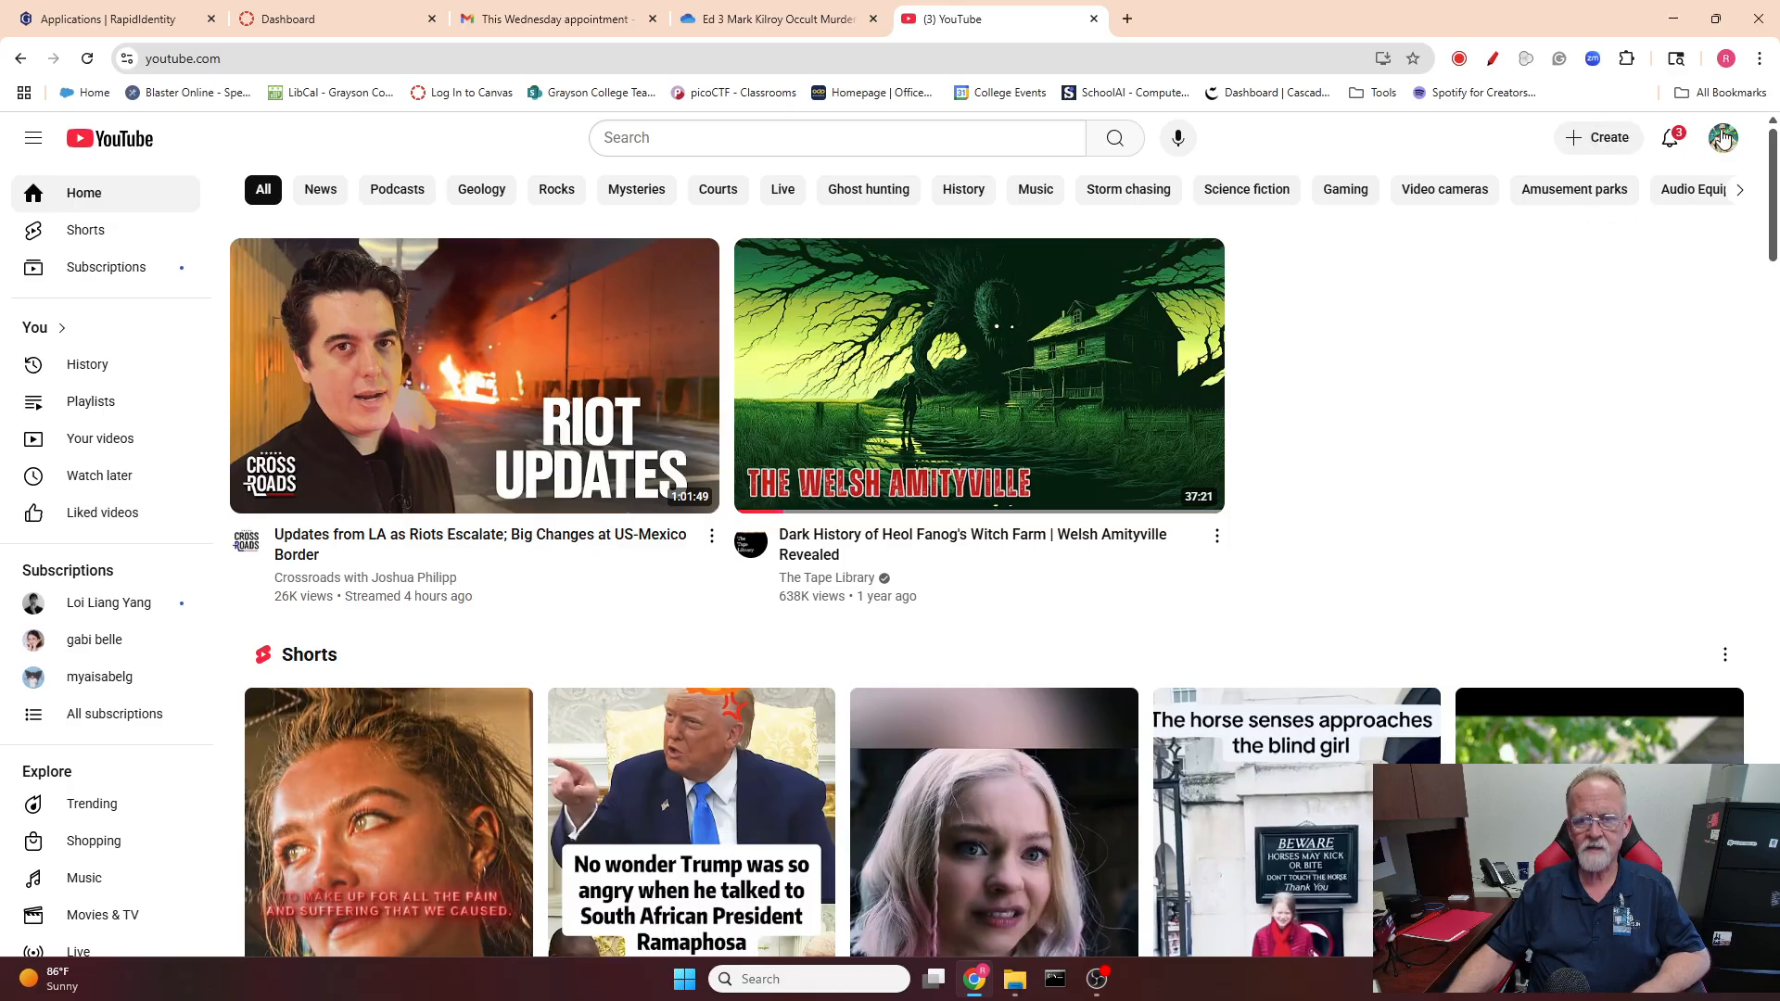
click(1612, 146)
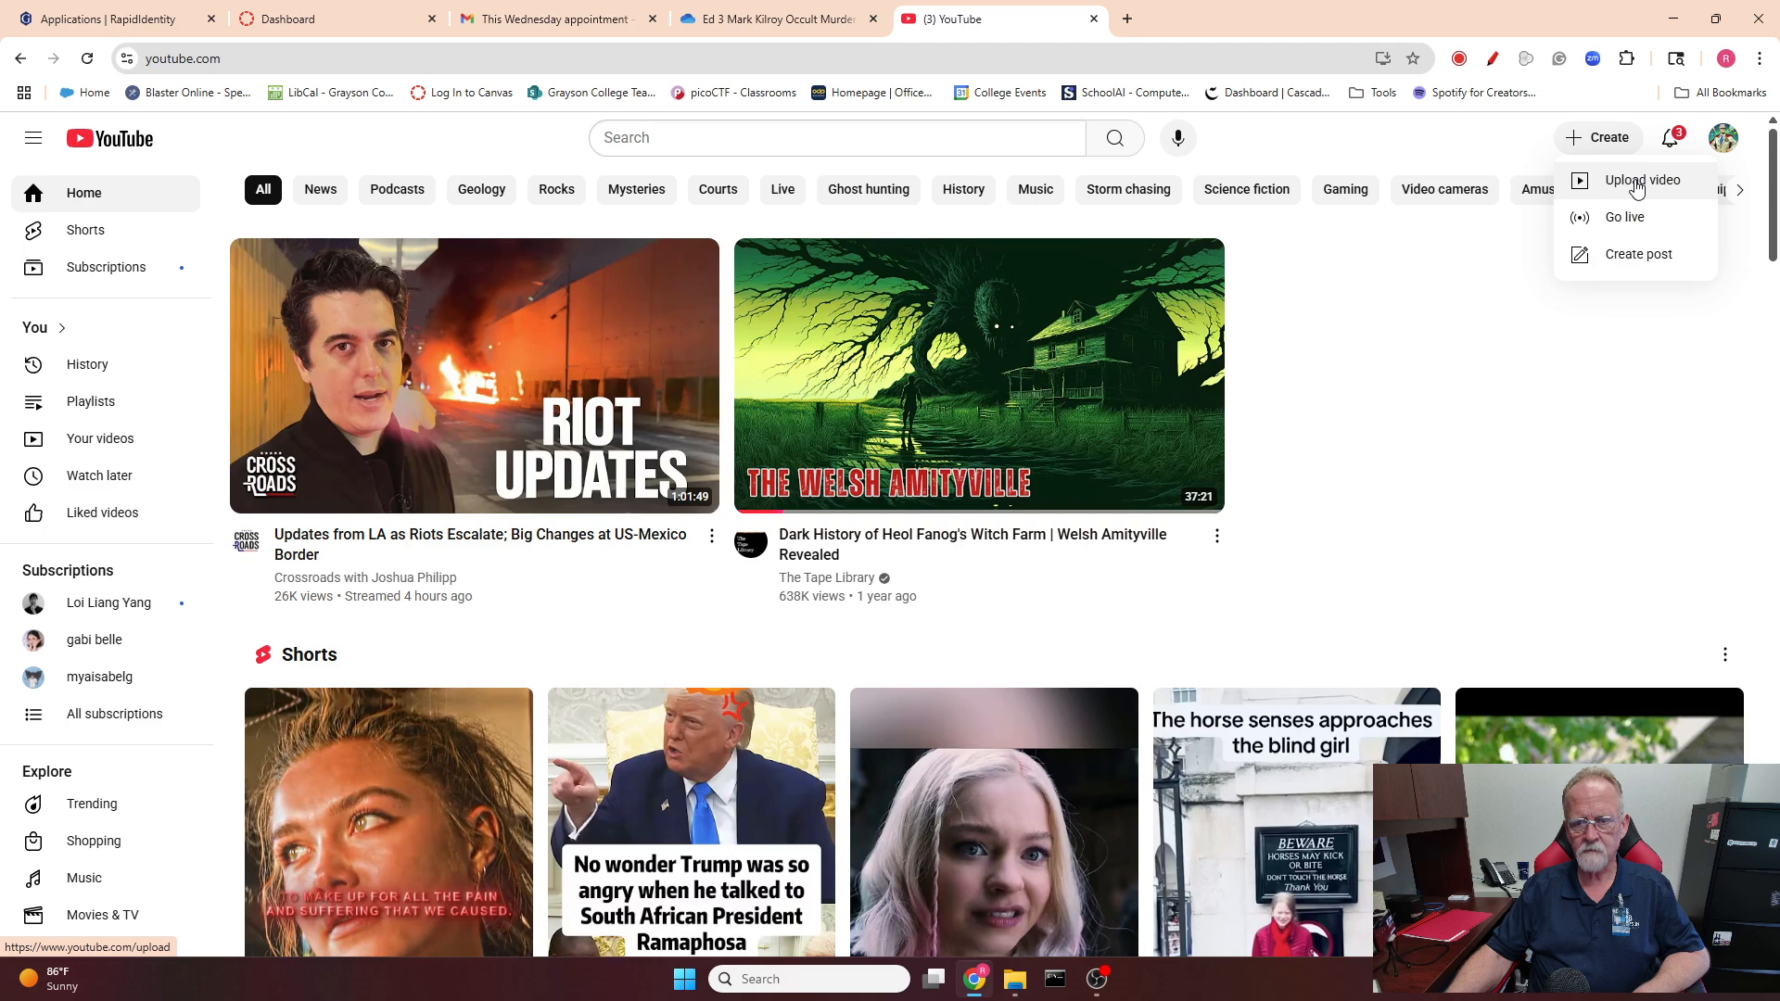
click(1637, 188)
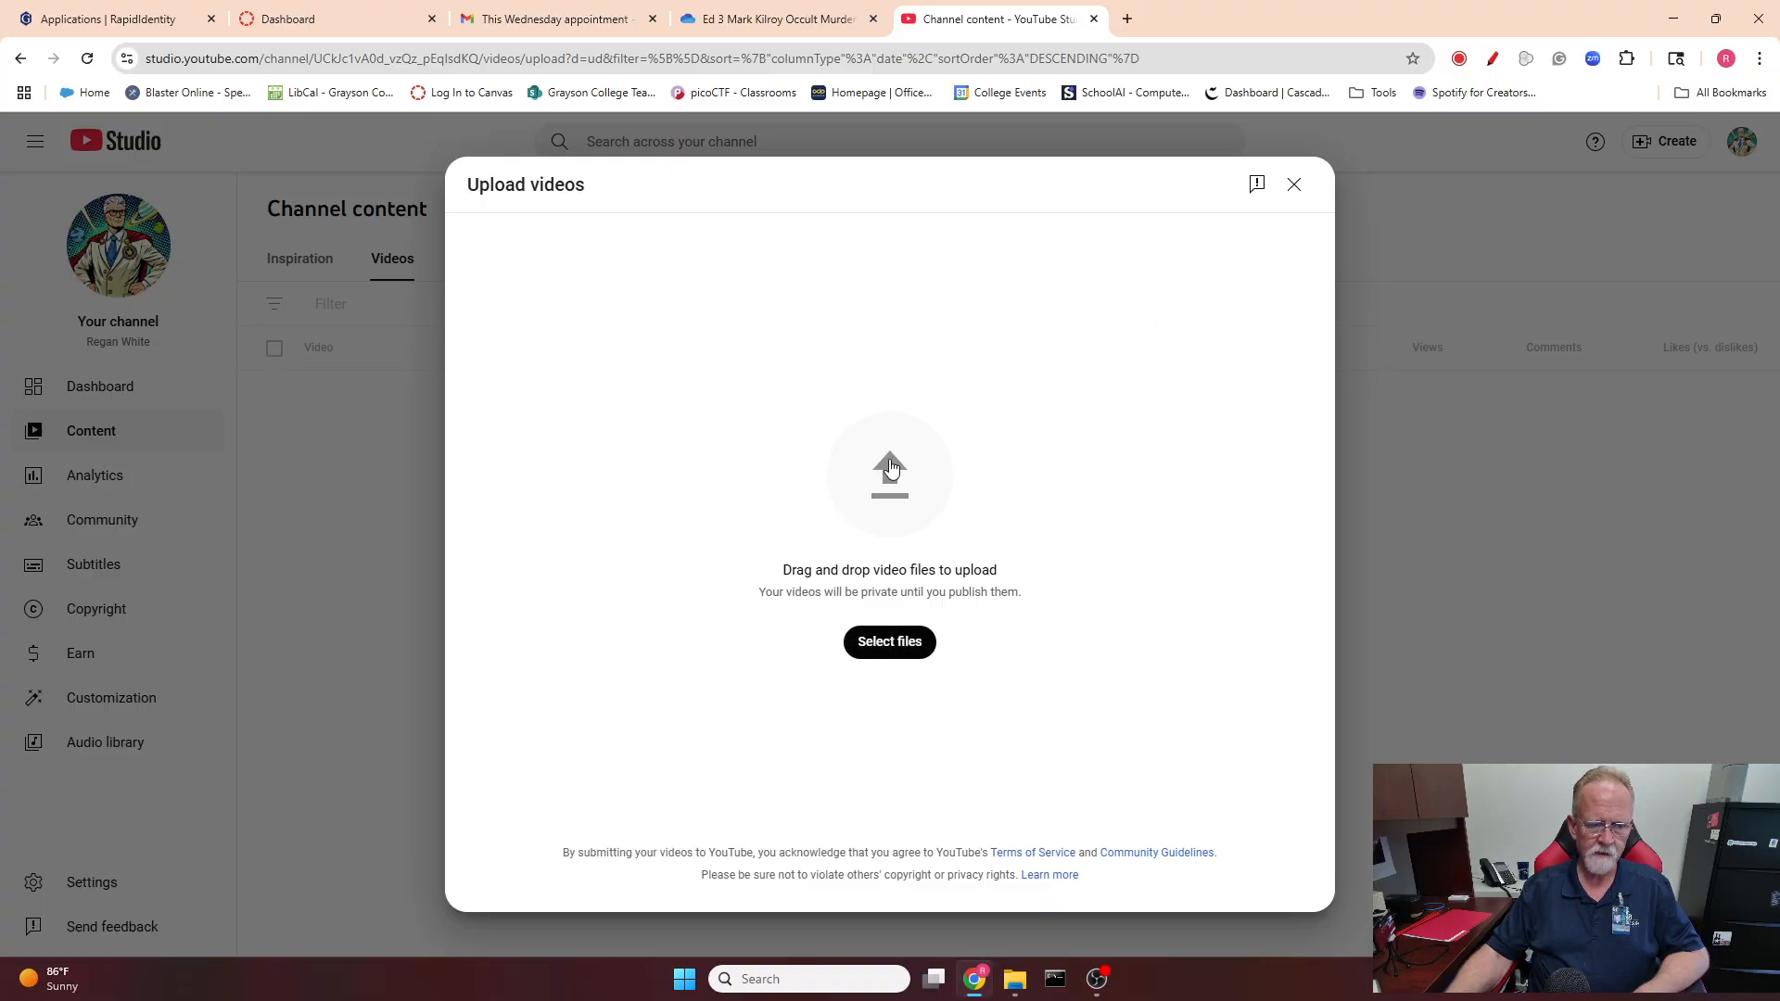
- Select Test.mp4 from the Videos folder and upload it
click(893, 650)
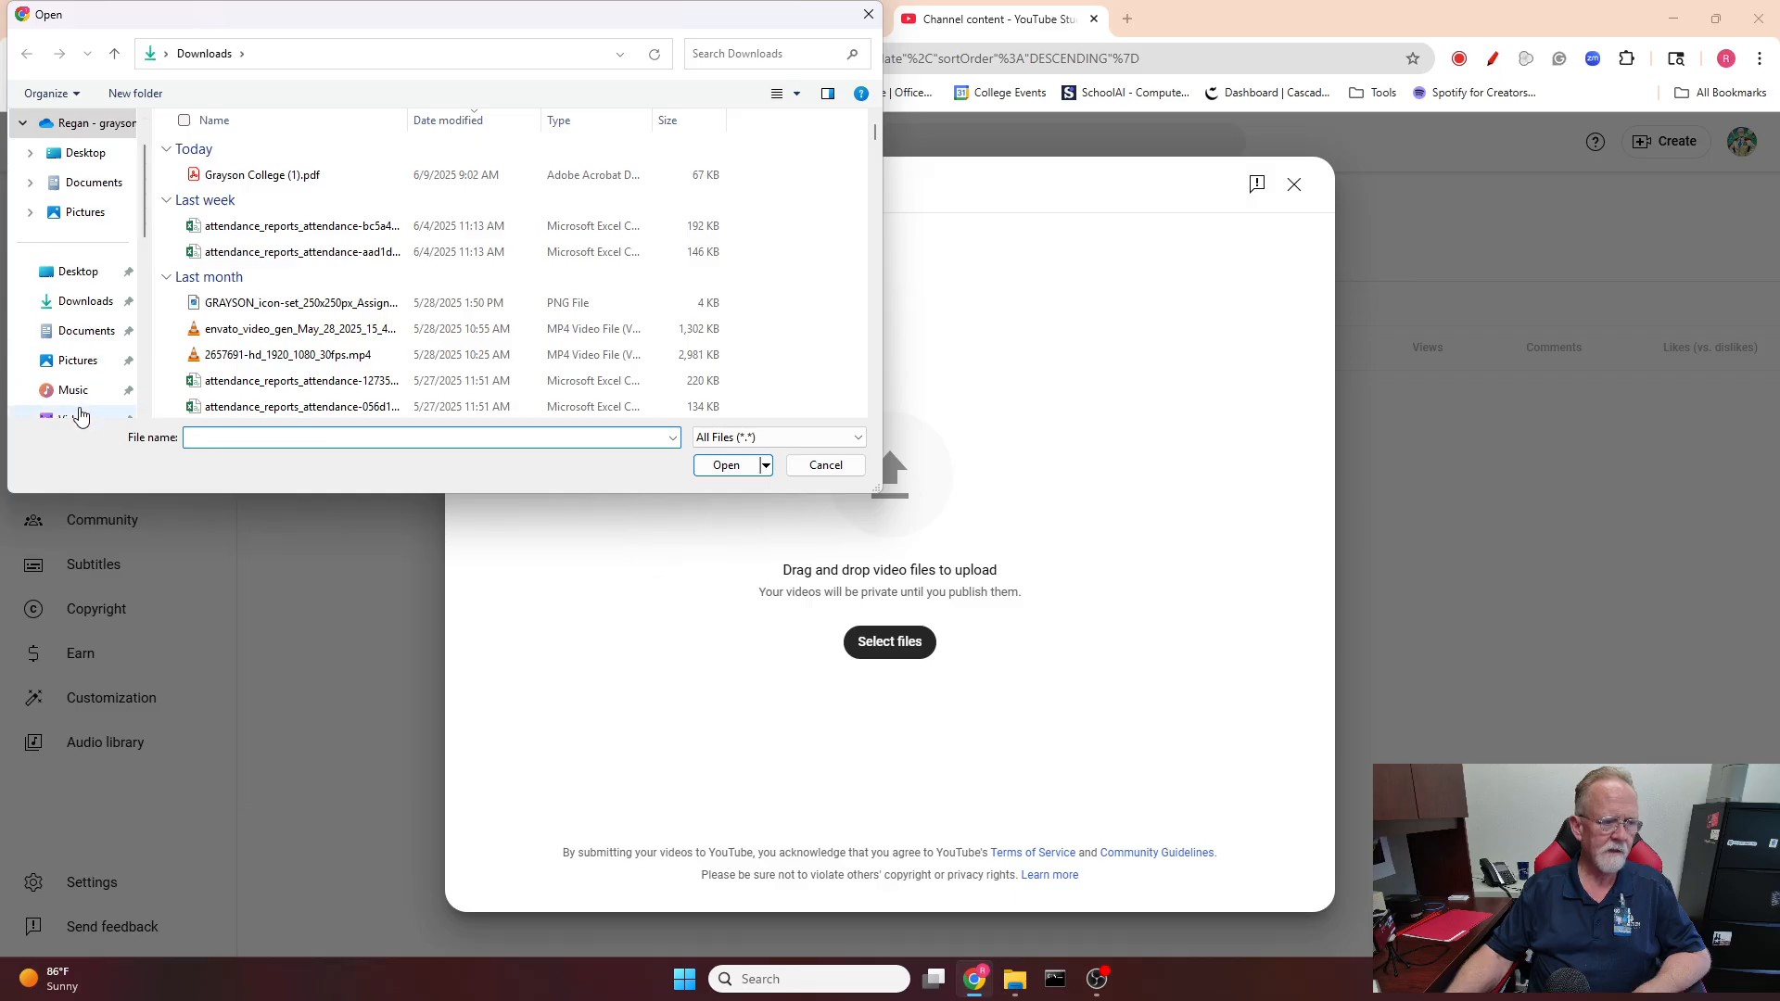
scroll(80, 408, down, 1)
click(73, 330)
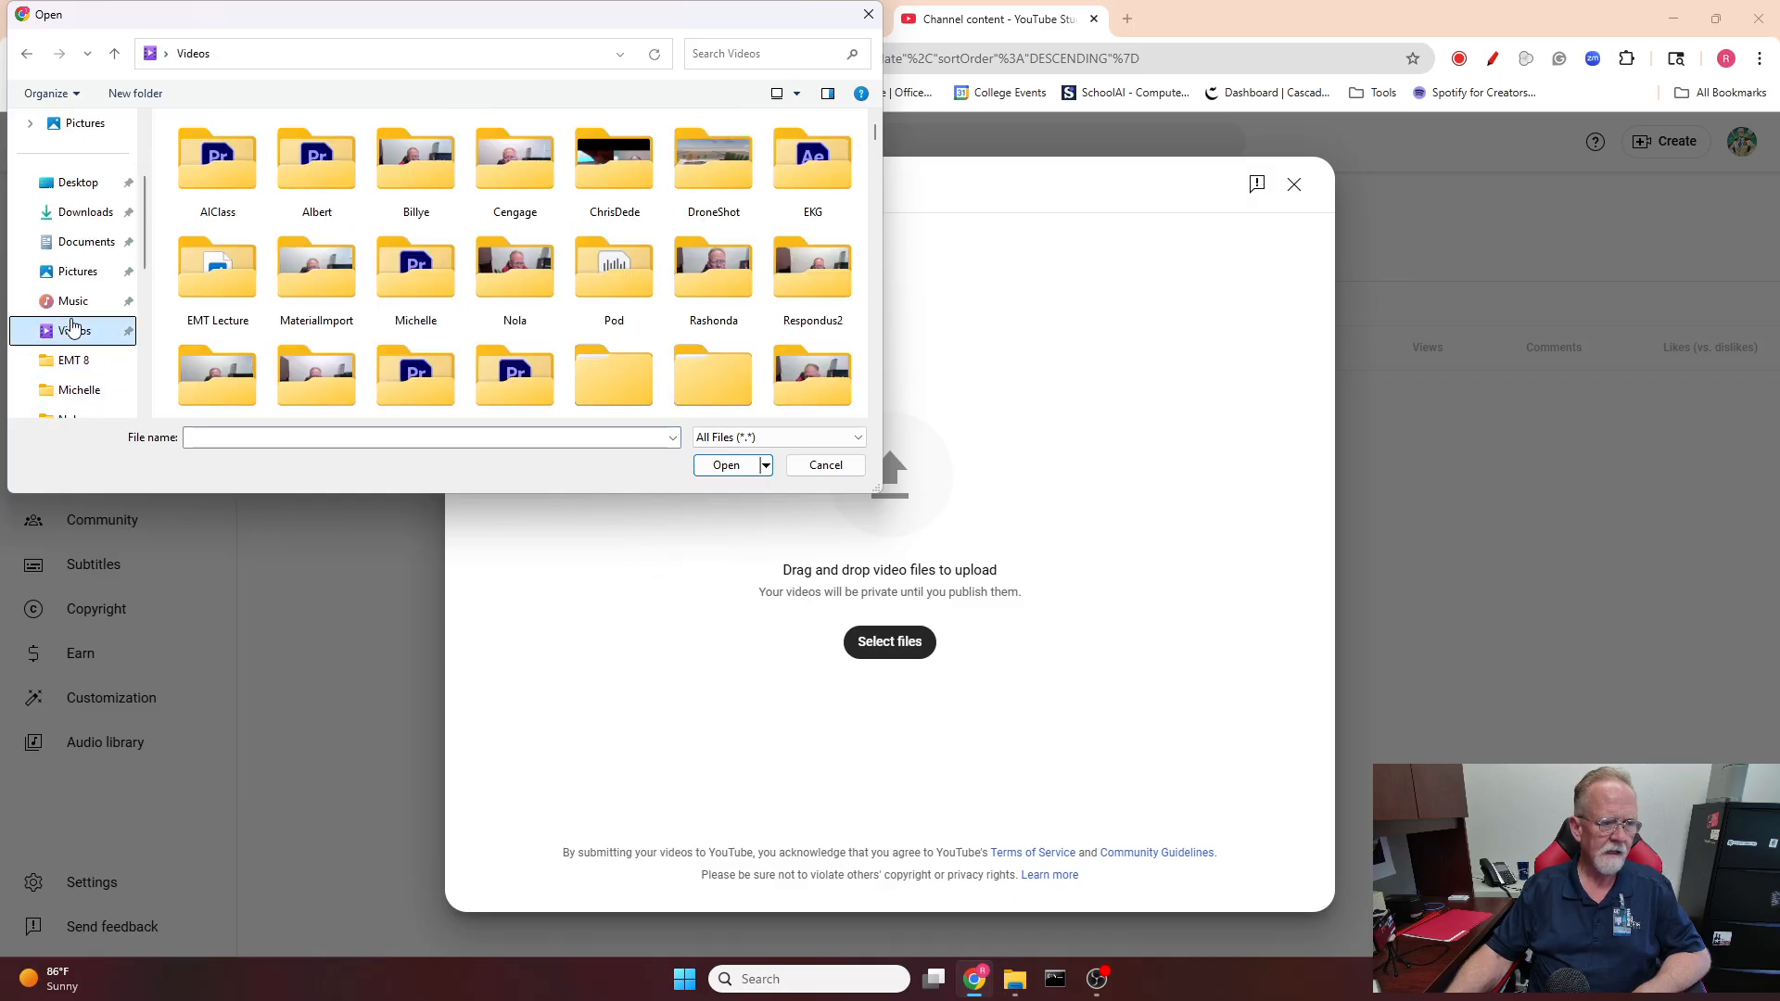
scroll(417, 278, down, 10)
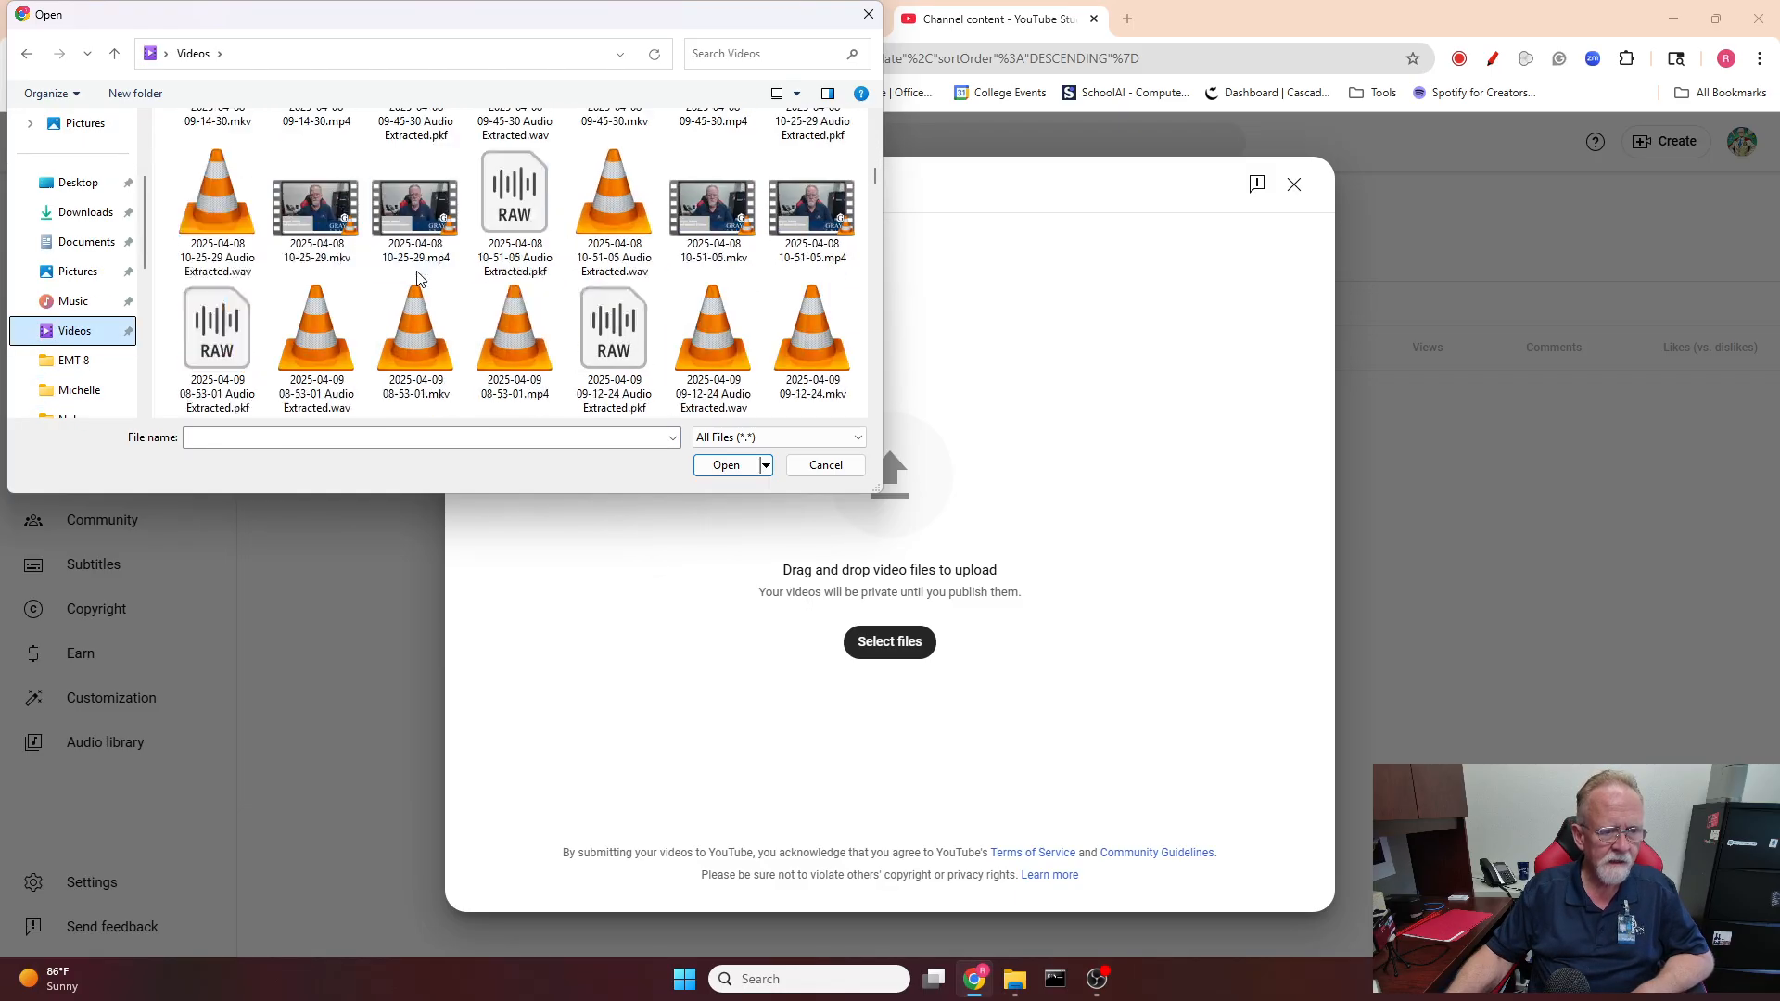
scroll(417, 278, down, 10)
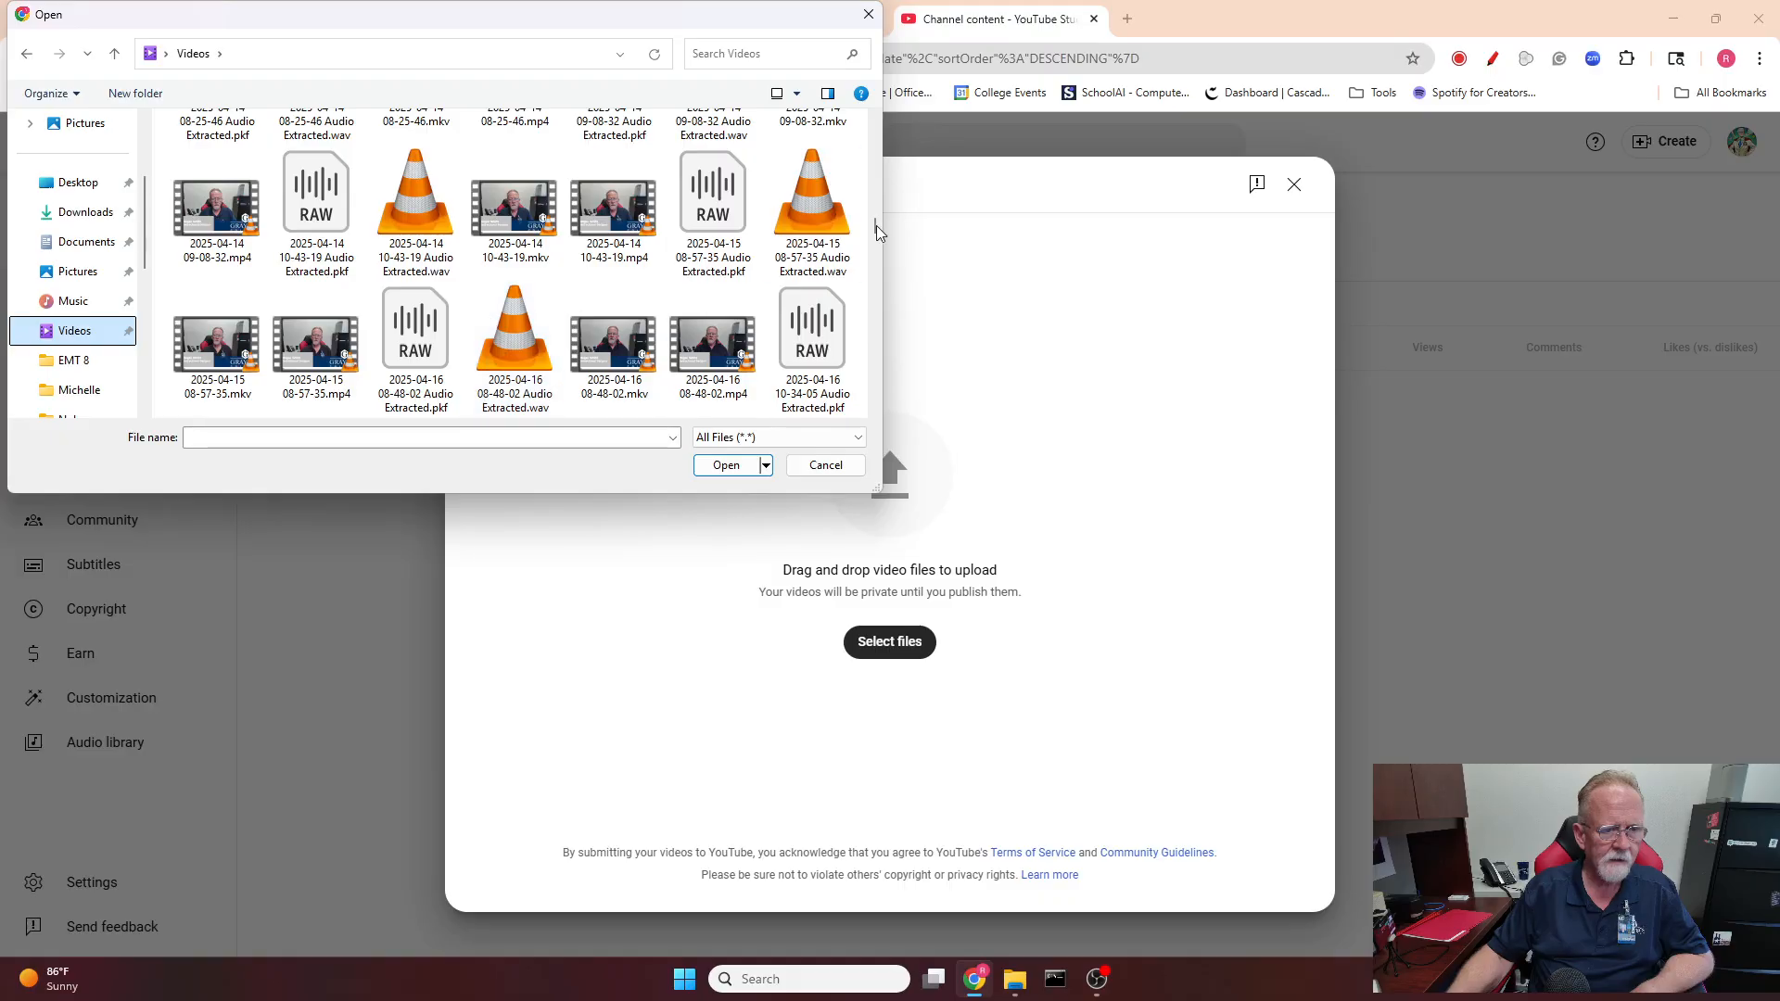
drag(876, 225, 876, 408)
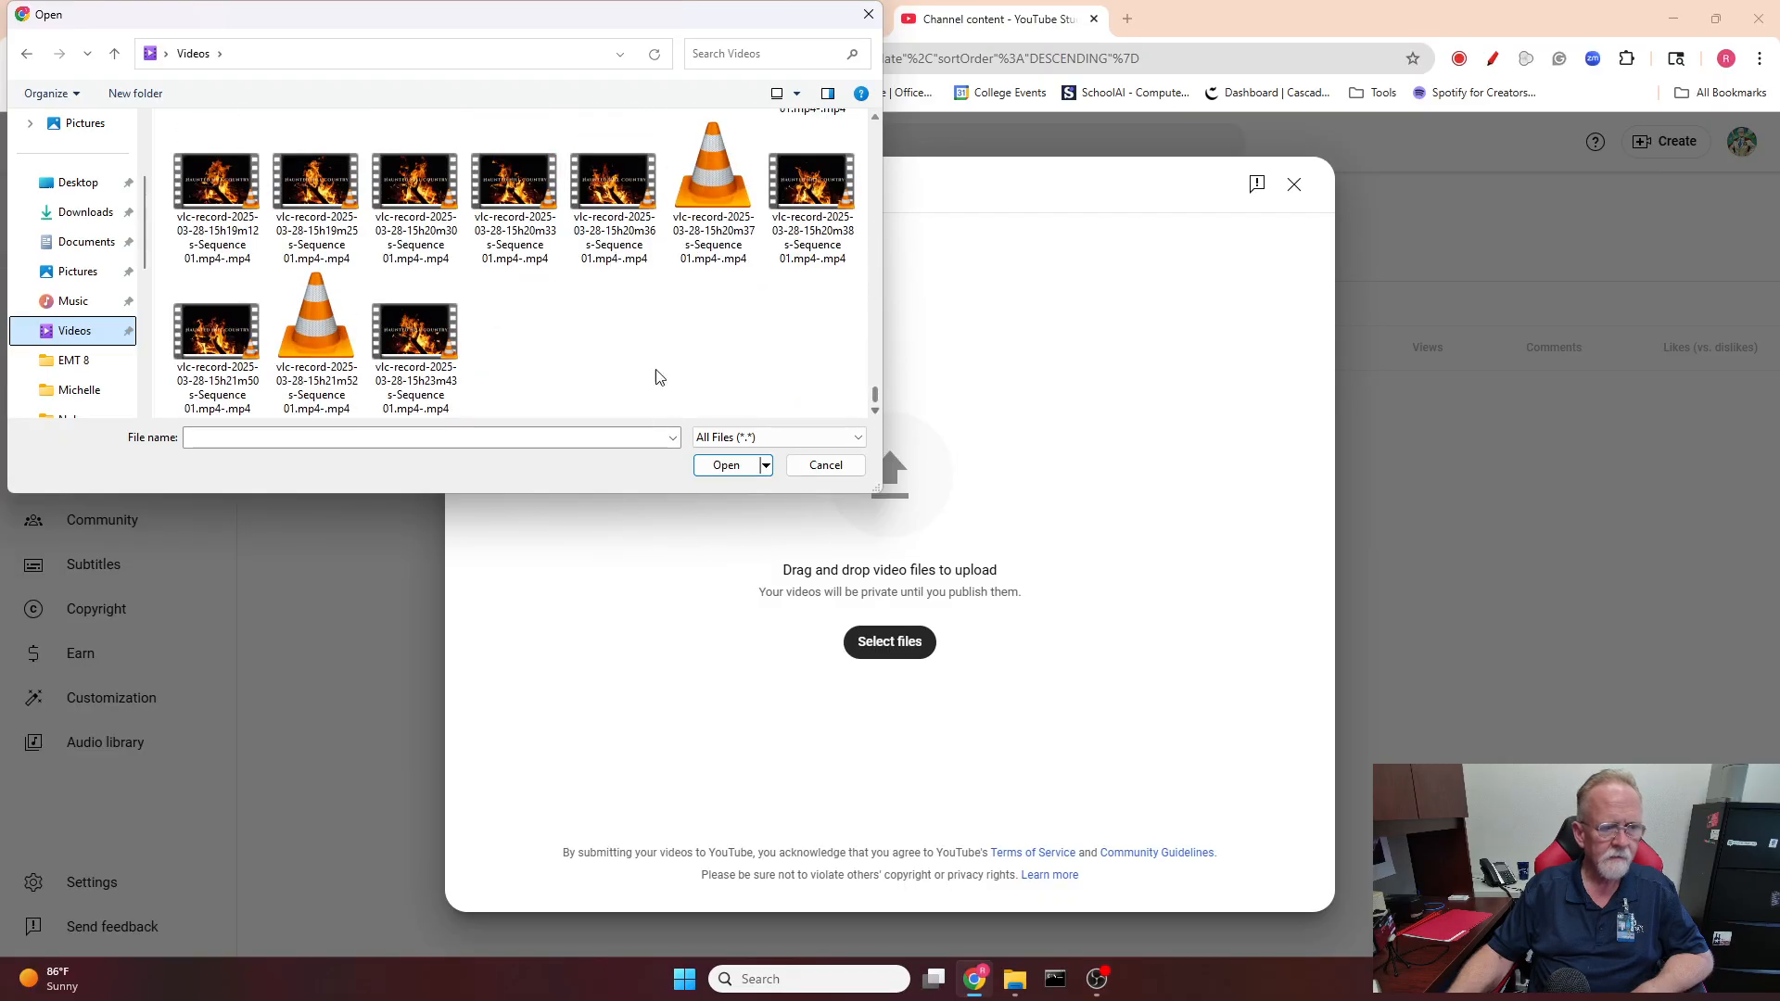
scroll(613, 360, up, 3)
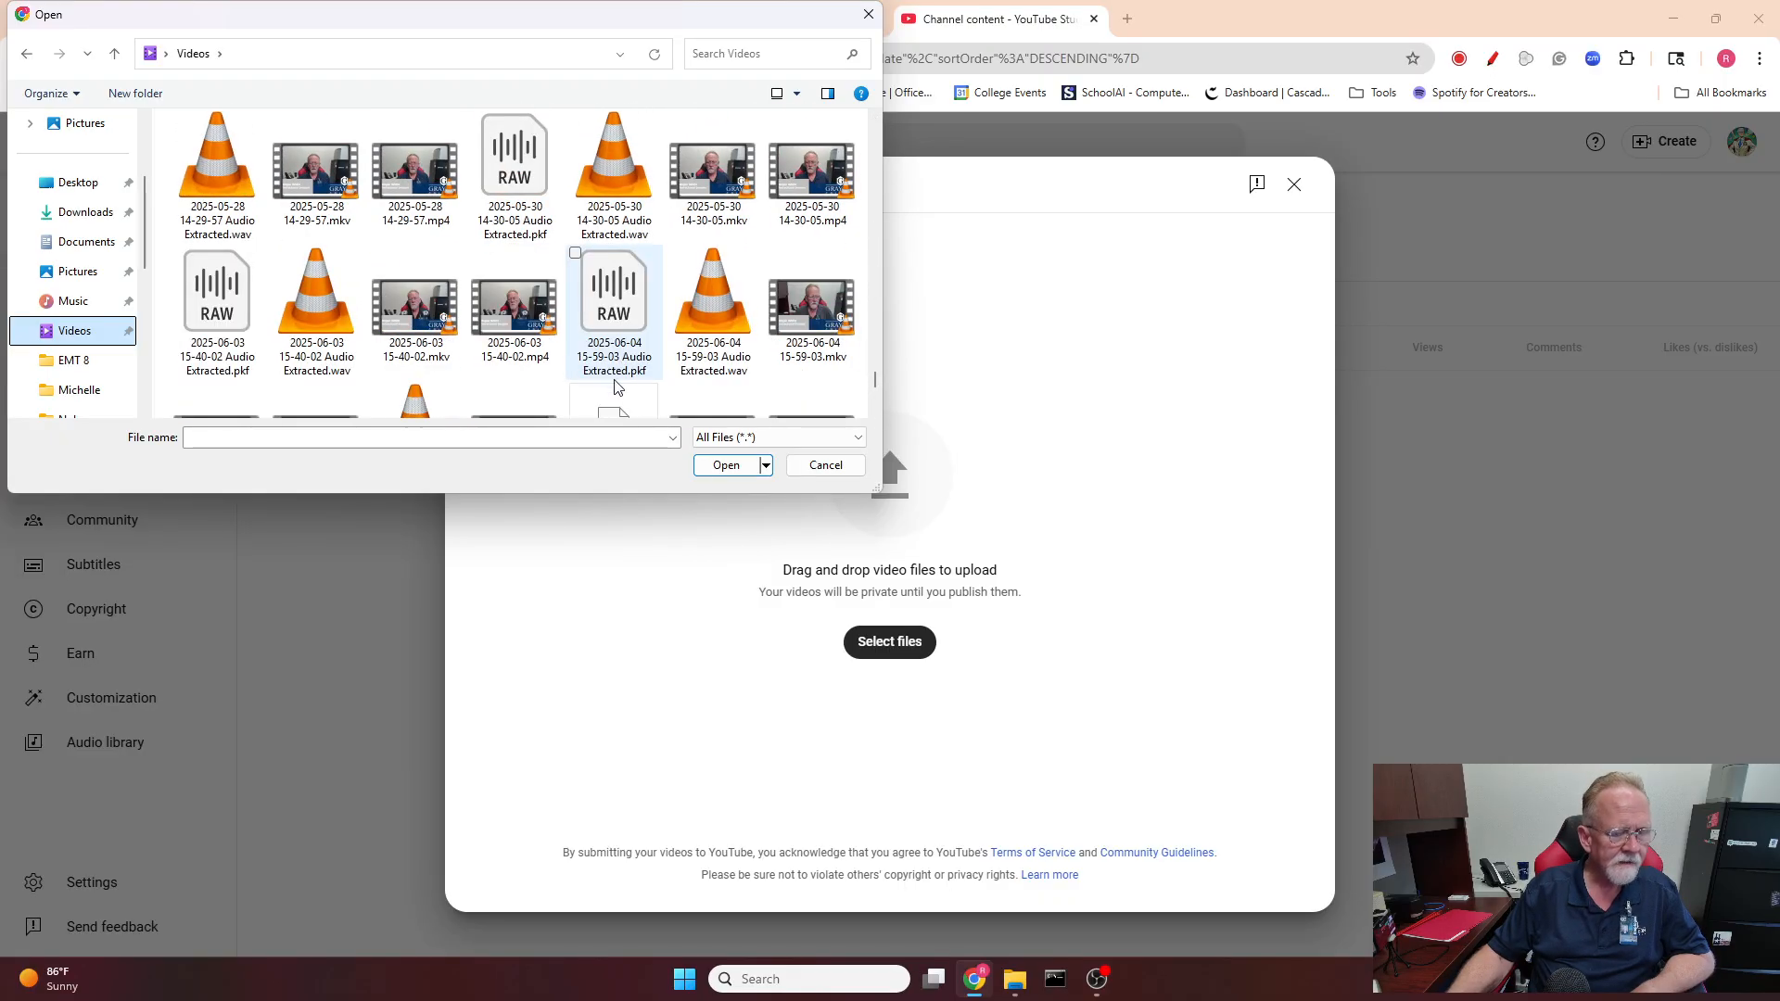
scroll(615, 388, down, 2)
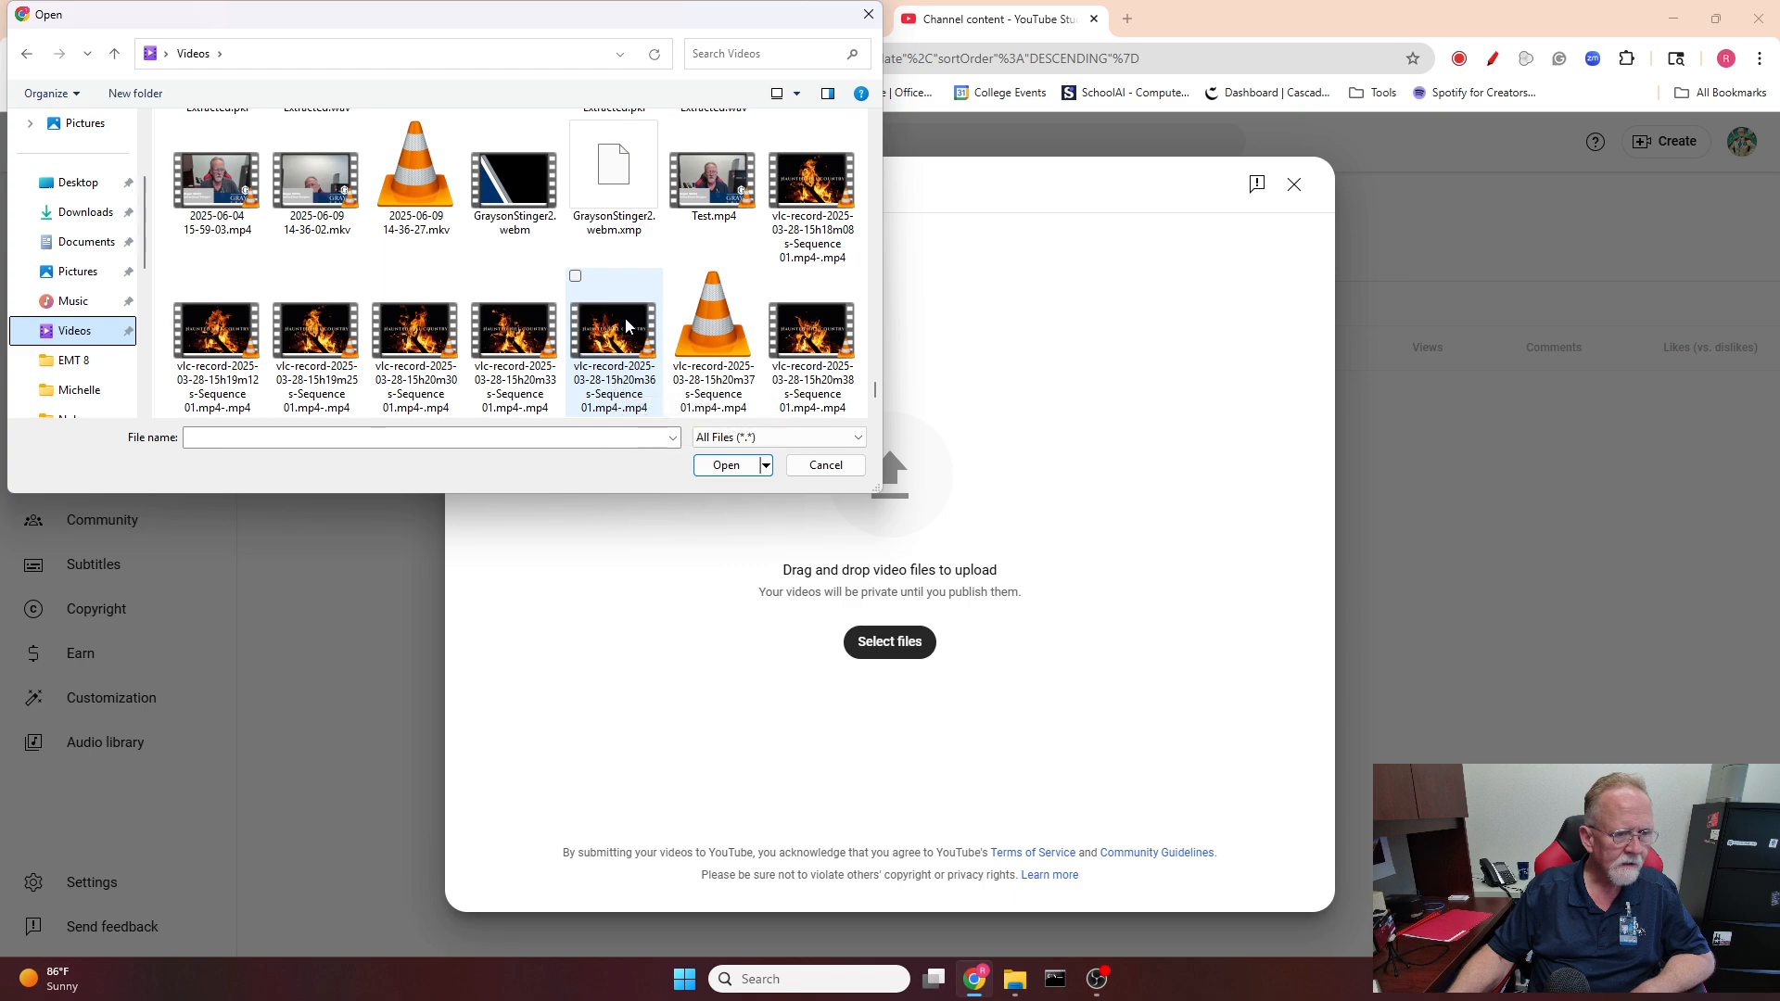
click(719, 179)
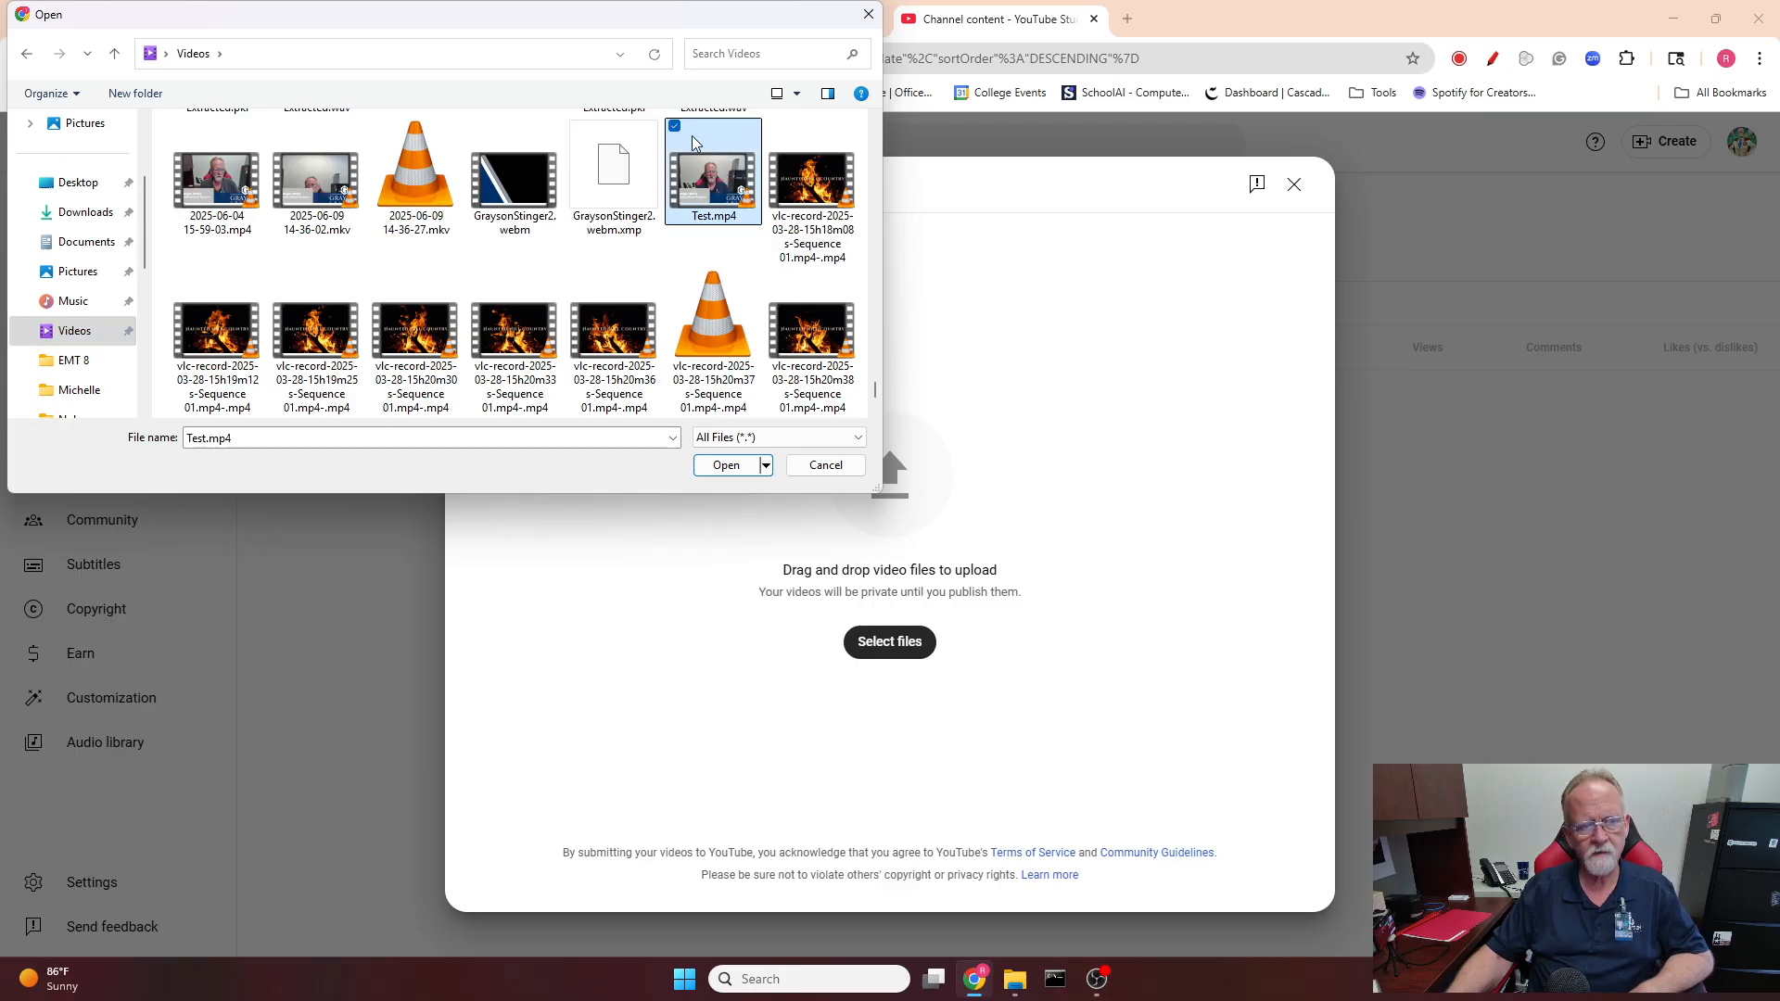
click(724, 466)
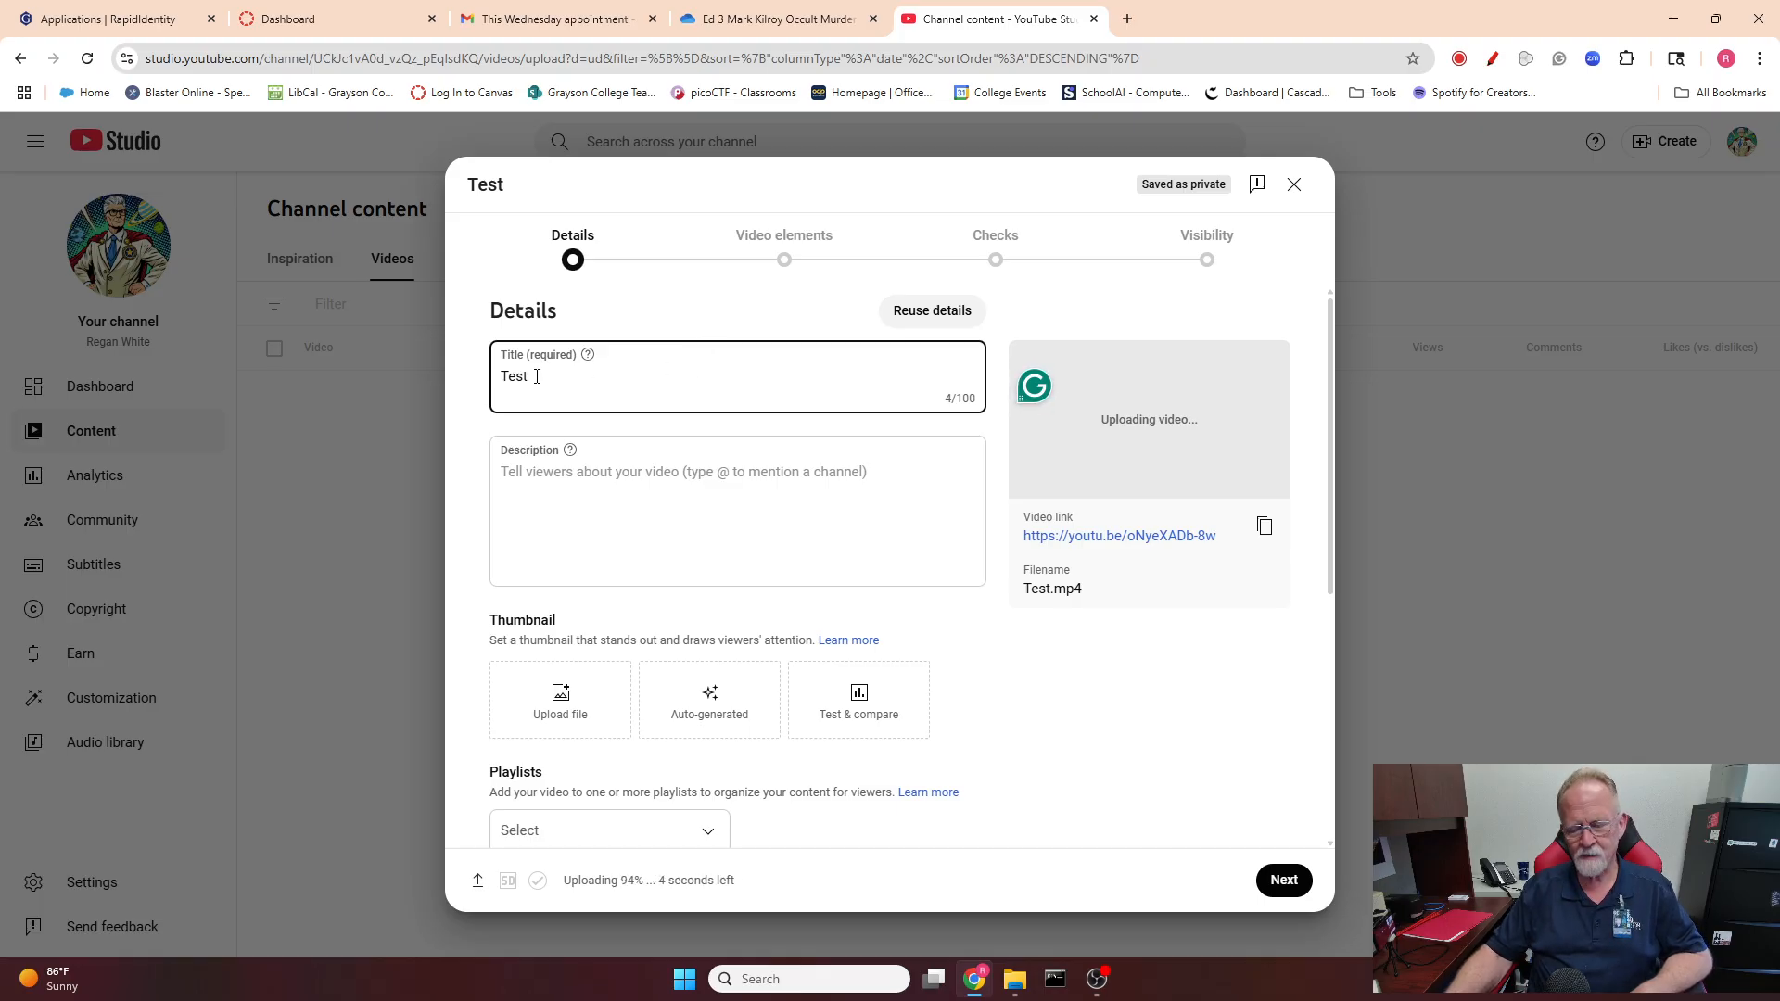
- Replace the video's title with "Example of Uploading"
drag(537, 377, 447, 383)
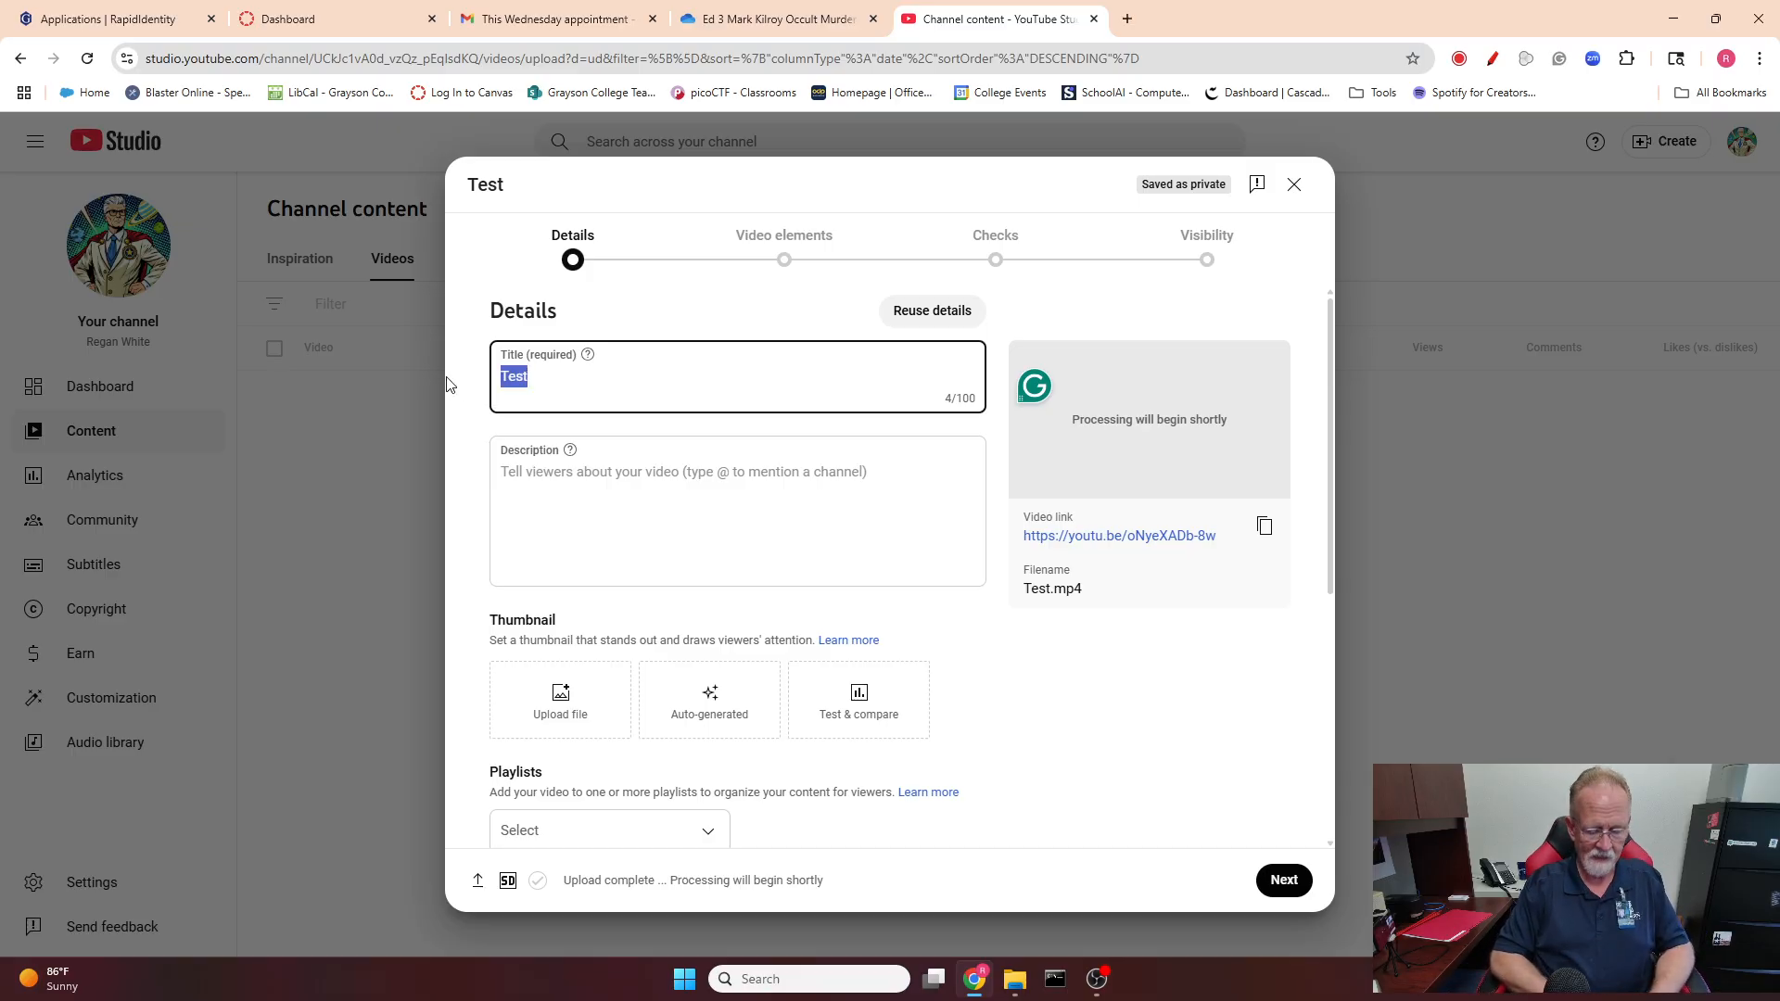
text(Ex)
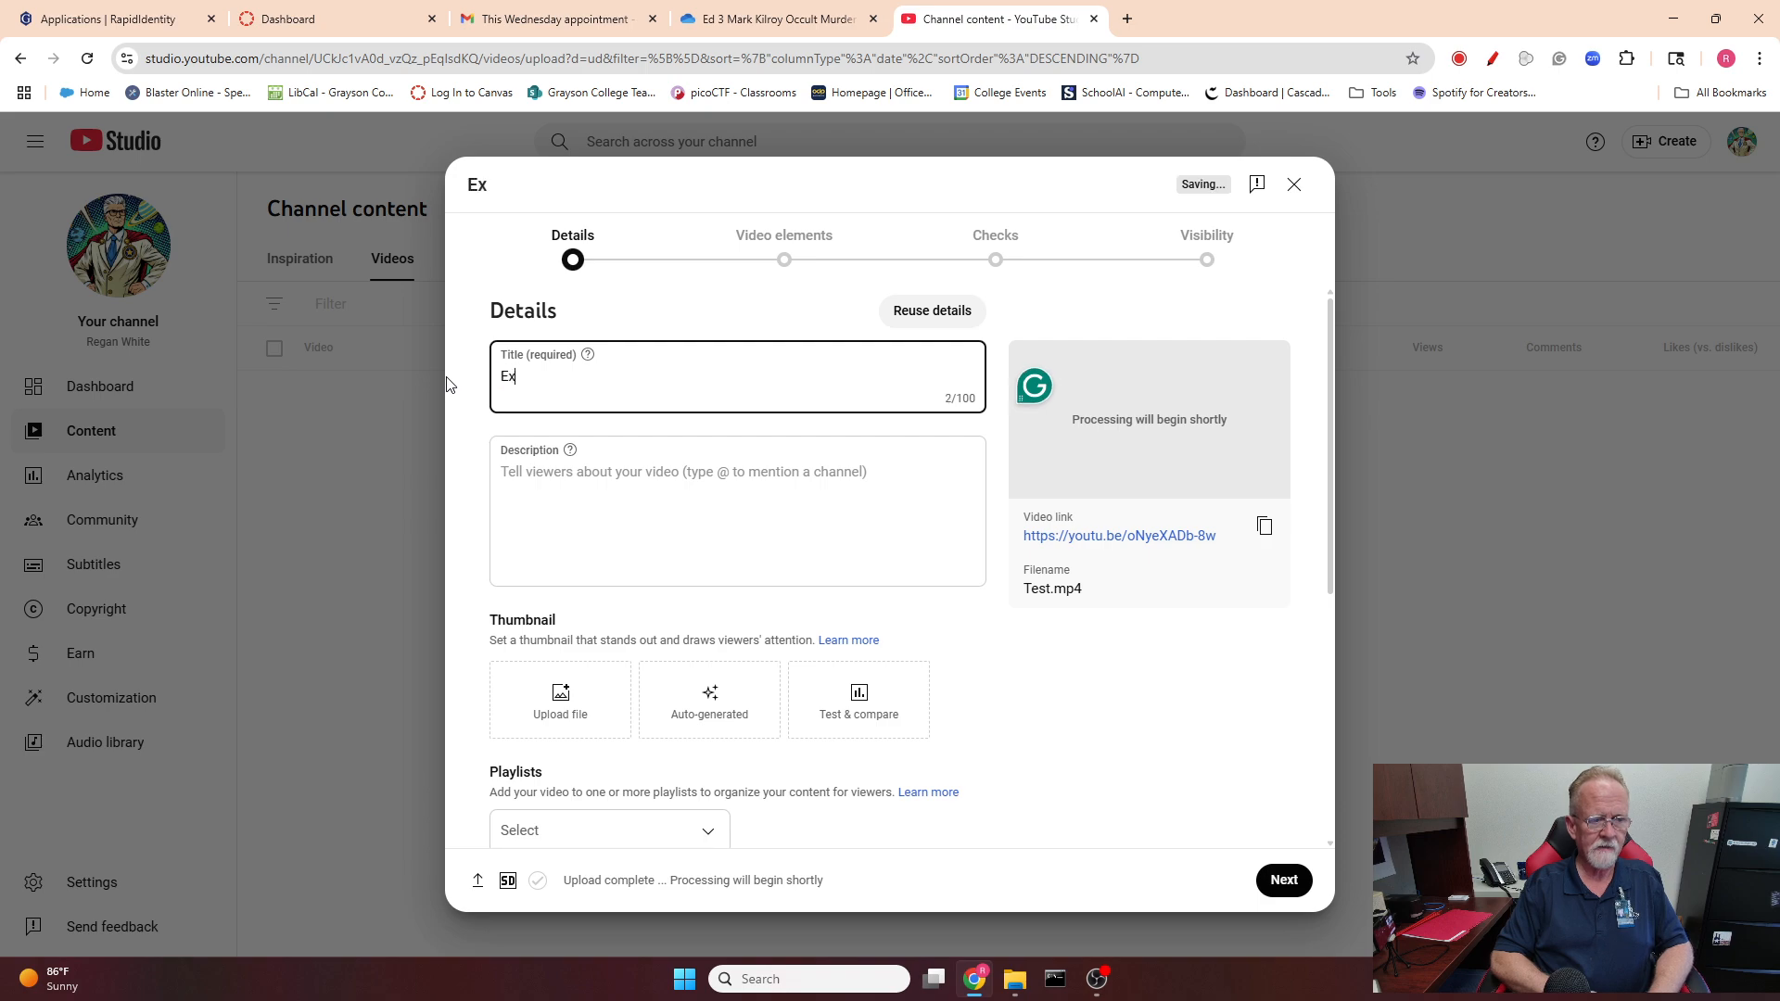
text(ample of Uploai)
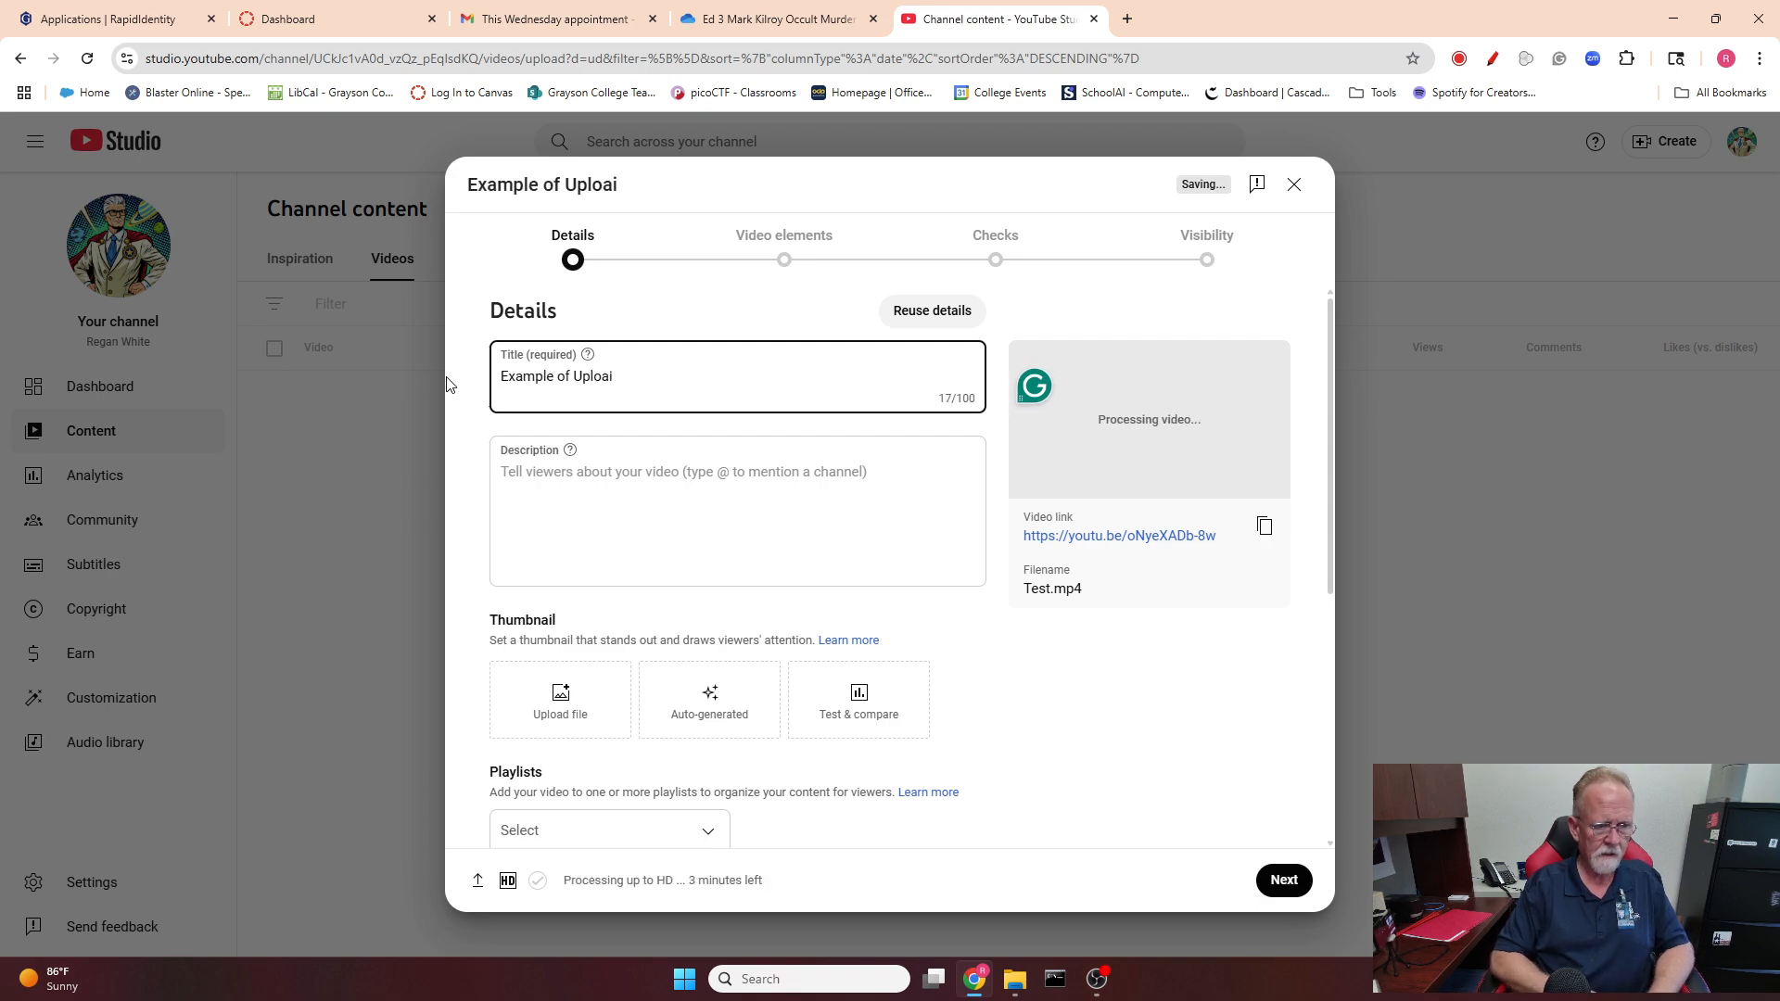
key(BackSpace)
text(ding)
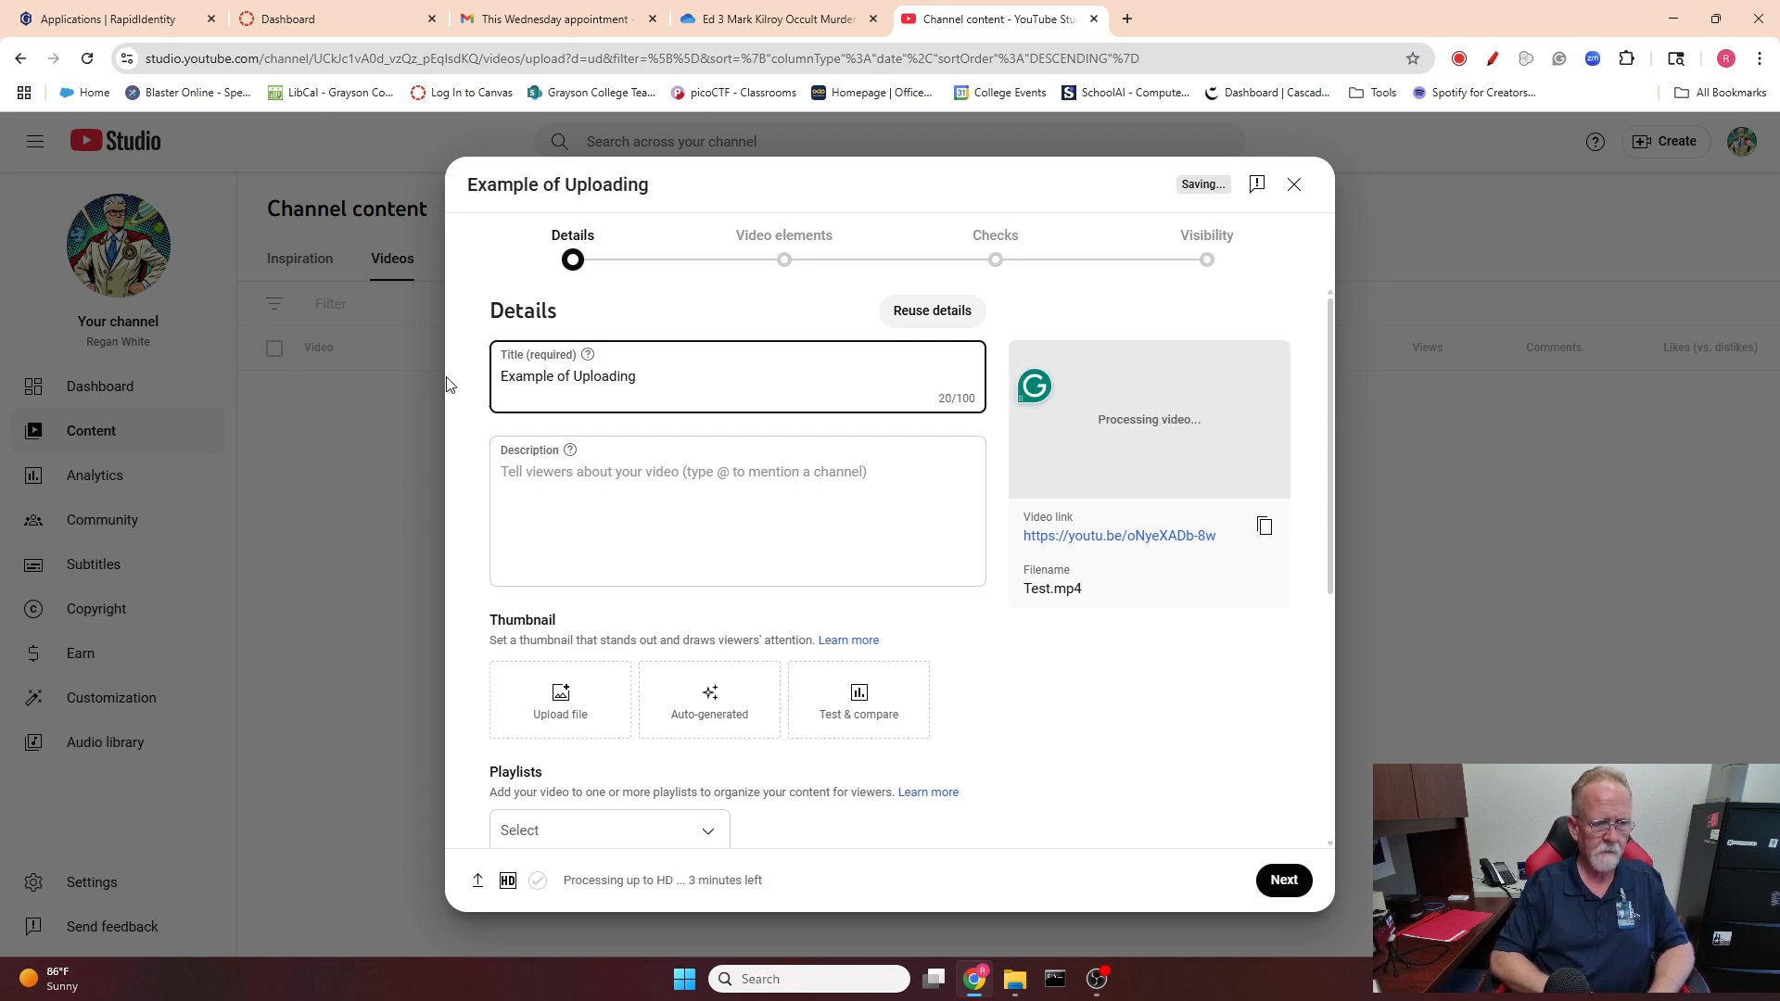
- Enter "This is a tutorial on how to upload videos to YouTube" as the video's description
key(Tab)
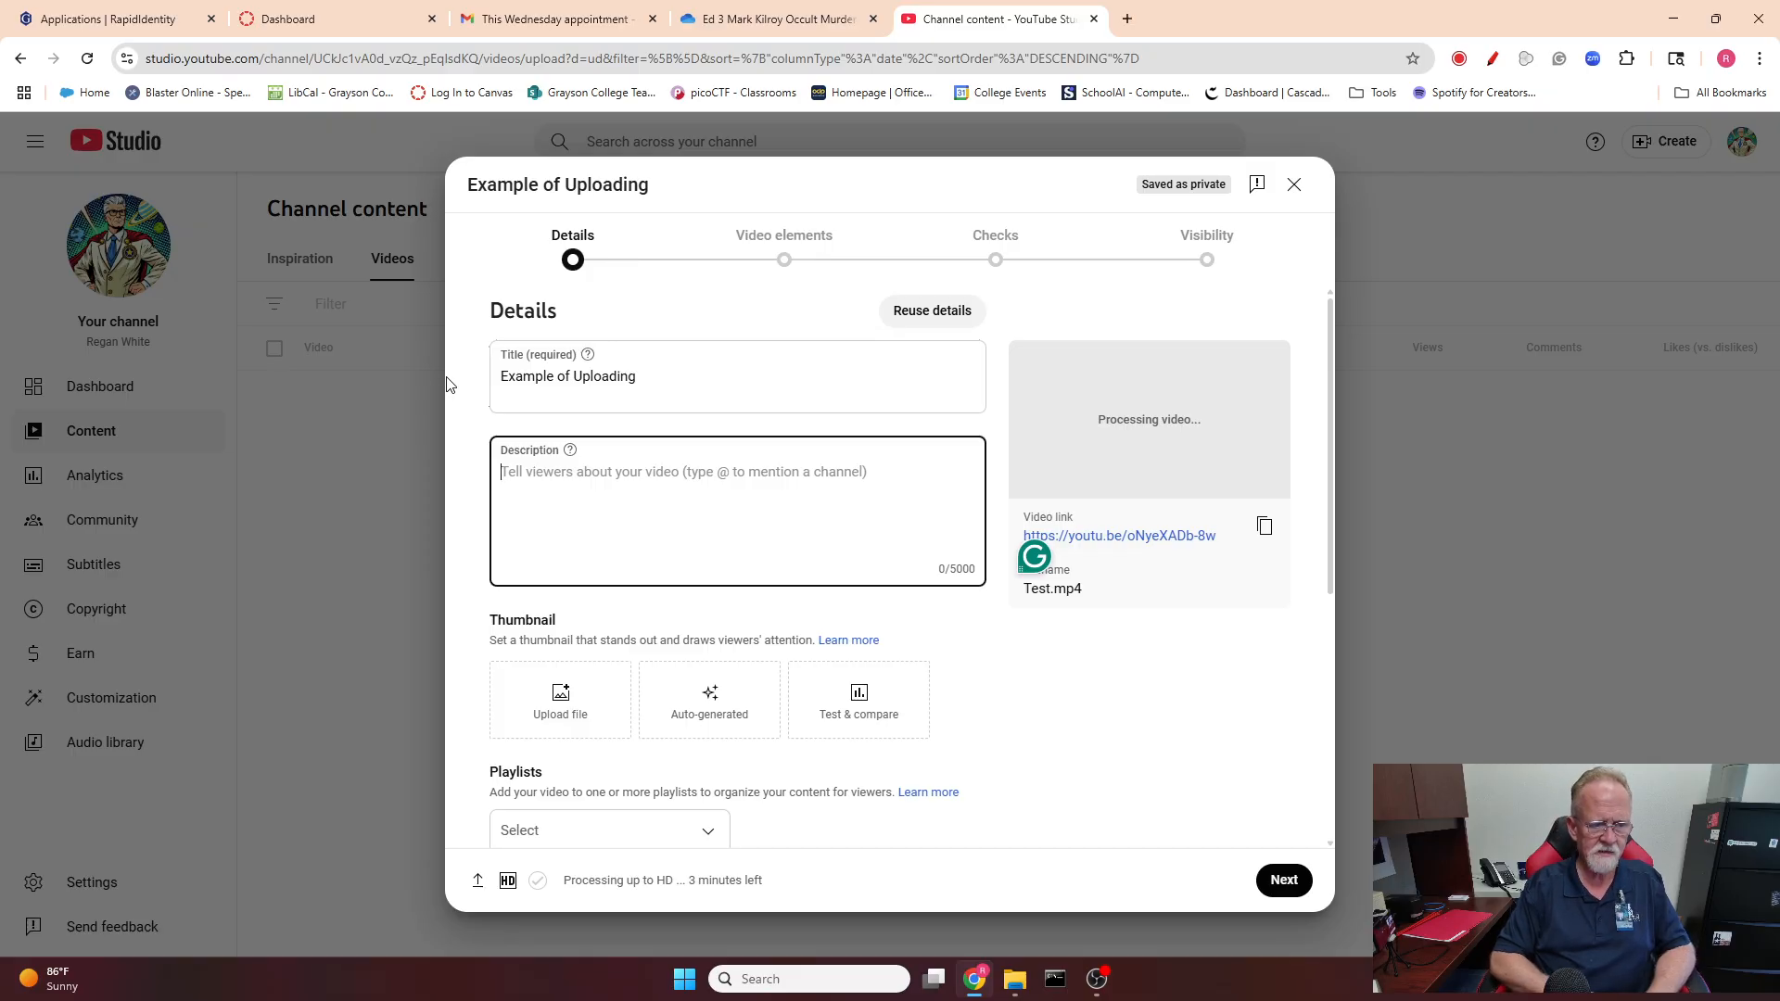
text(This is)
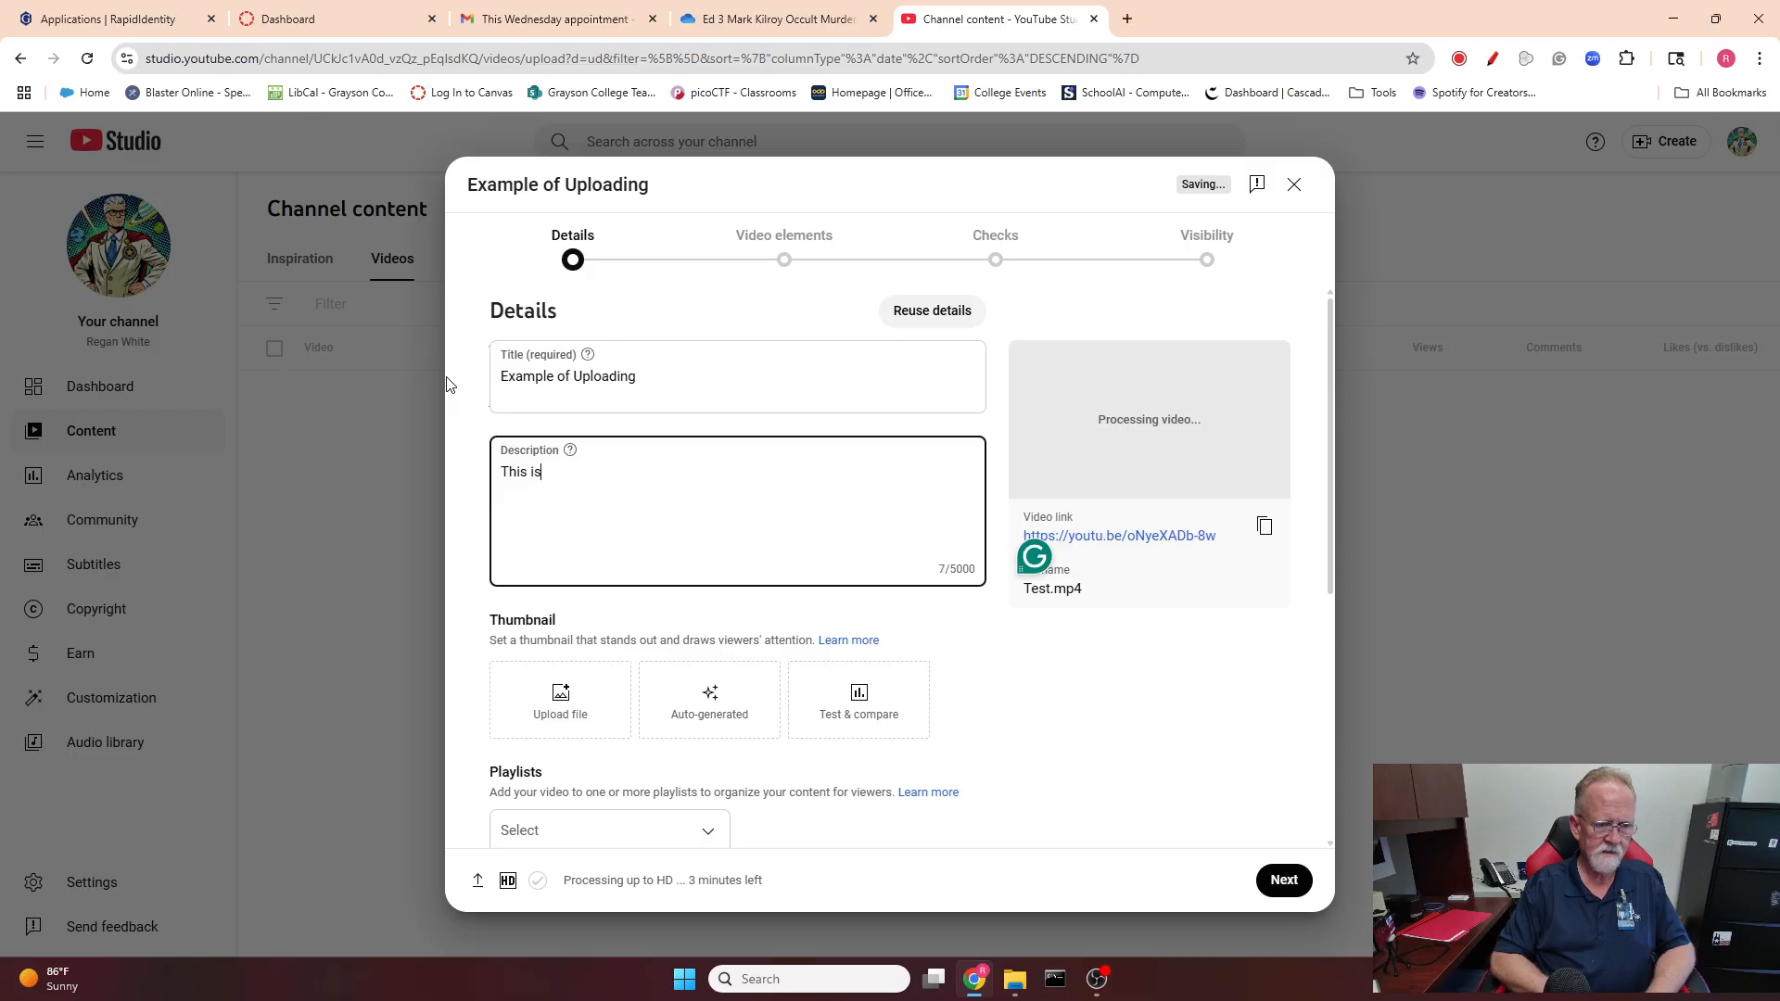
text( a tutorial )
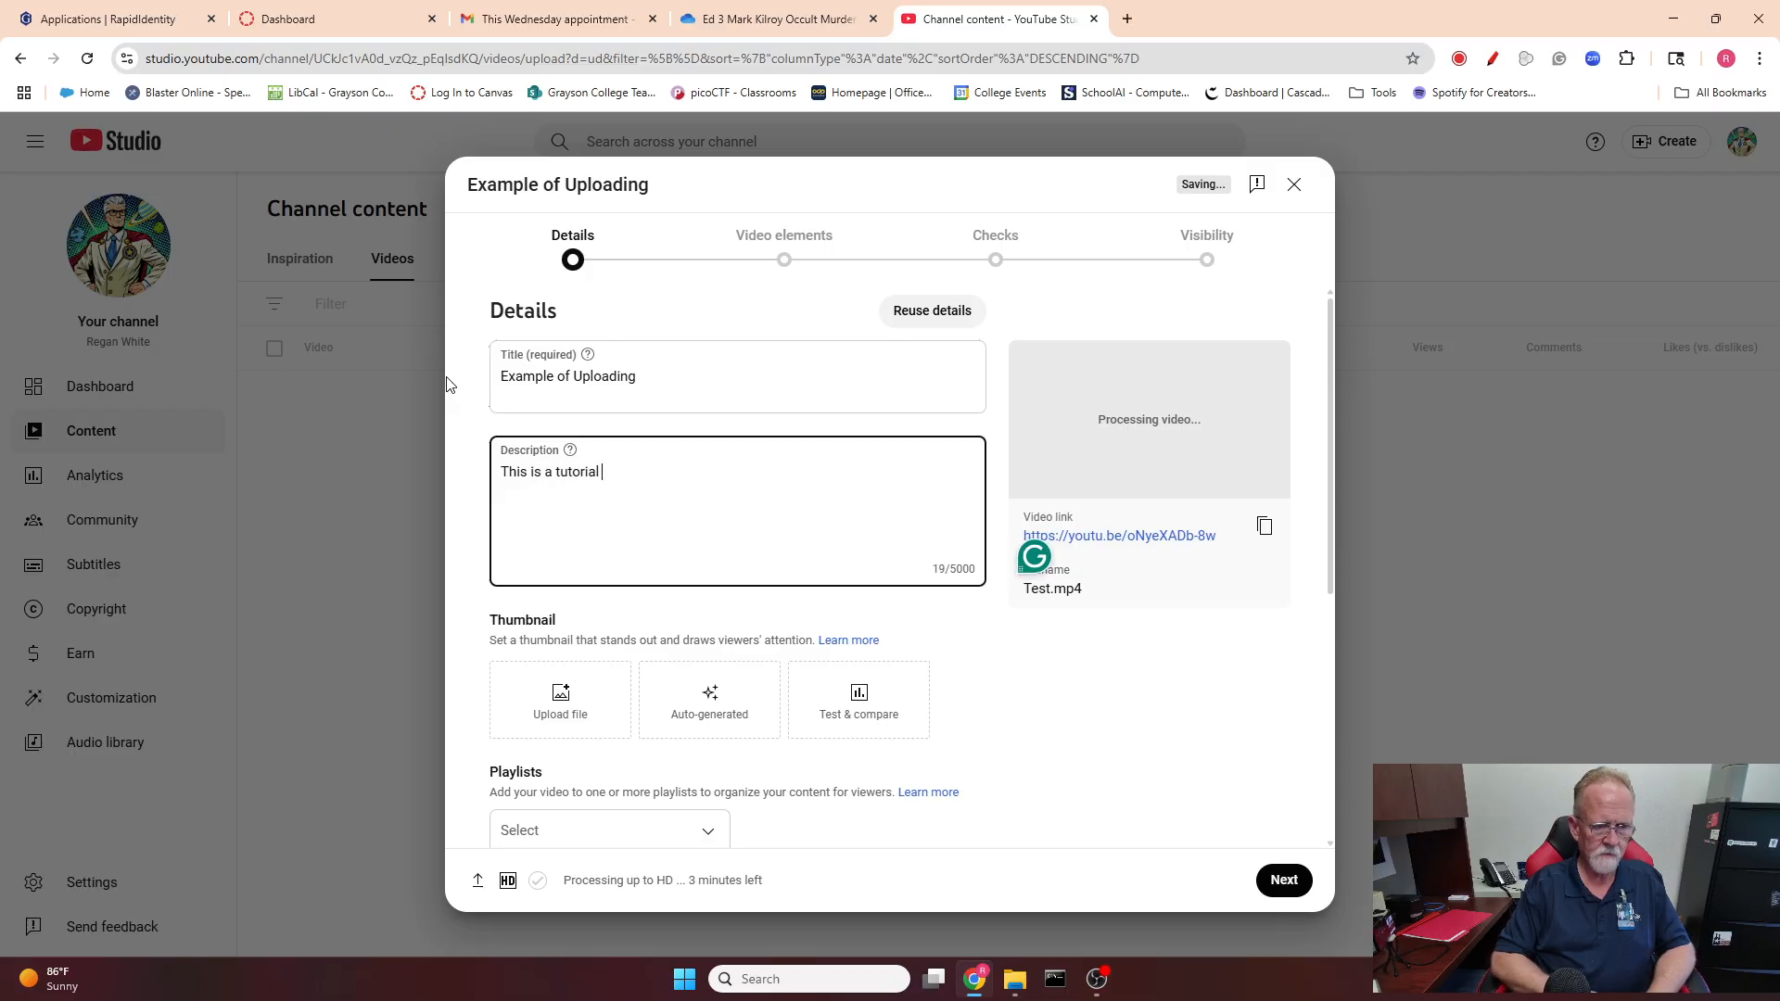
text(on how to upload)
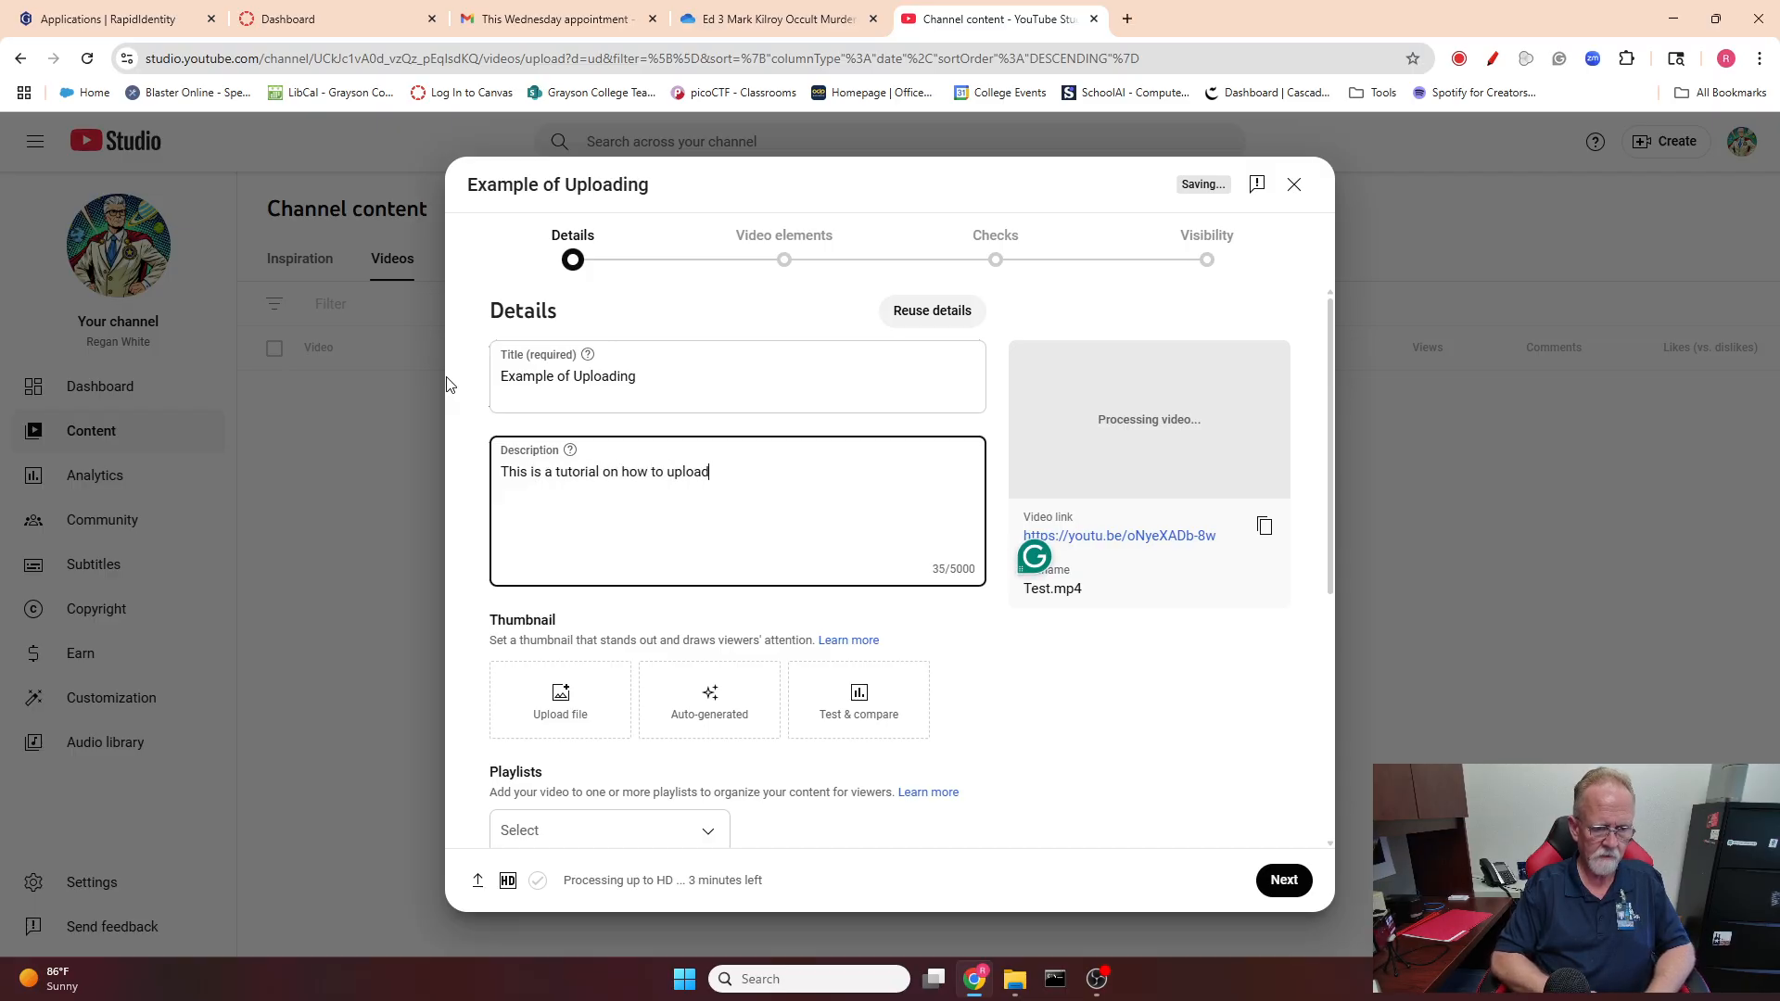
text( videos to YouB)
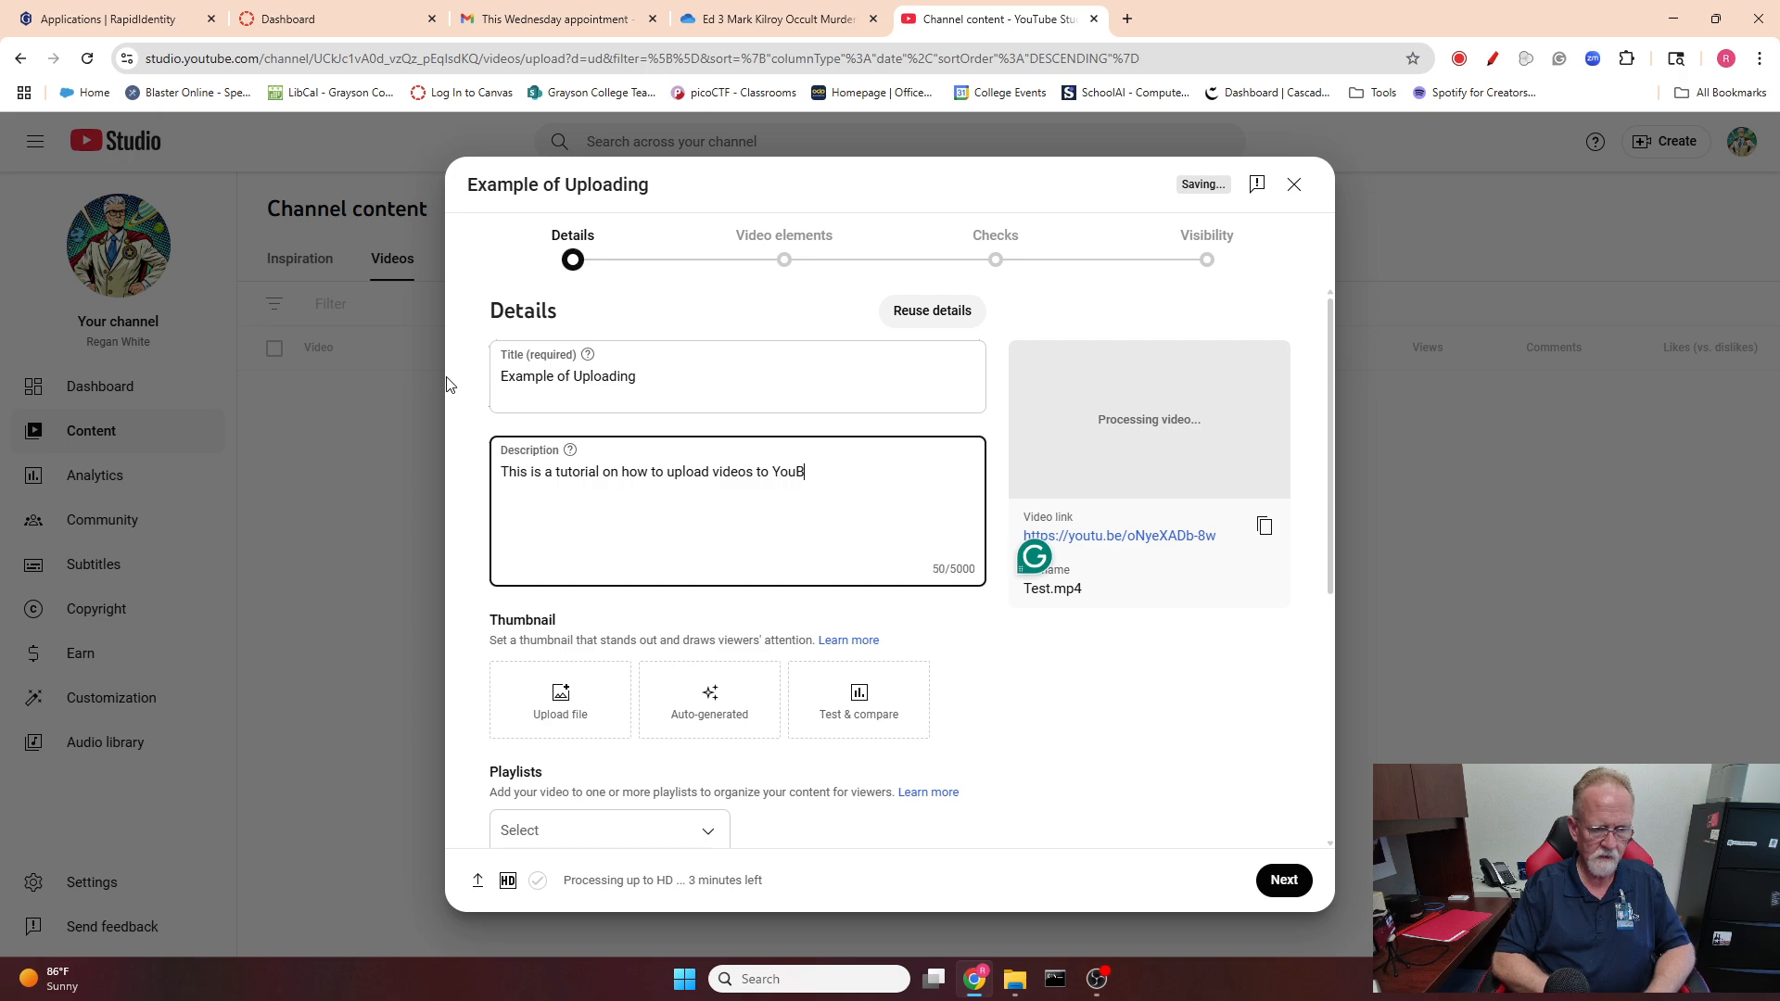
key(BackSpace)
text(Tube)
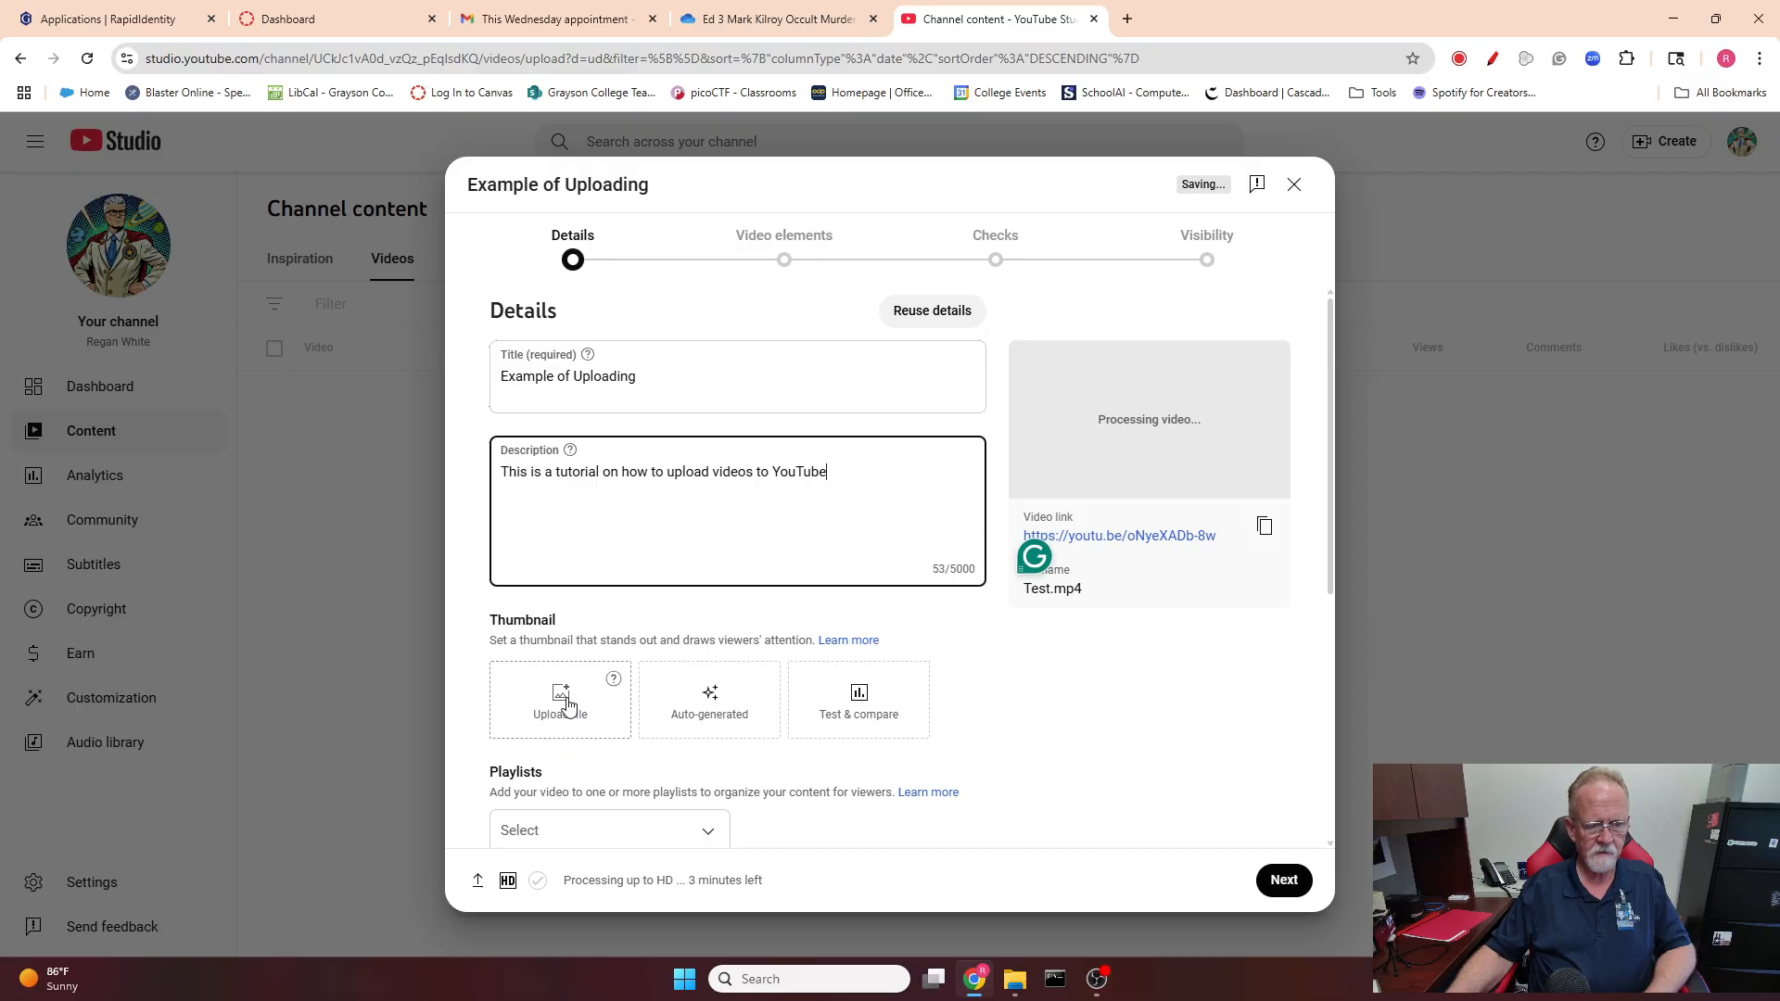
- Set the video's audience to "No, it's not made for kids"
scroll(1020, 686, down, 3)
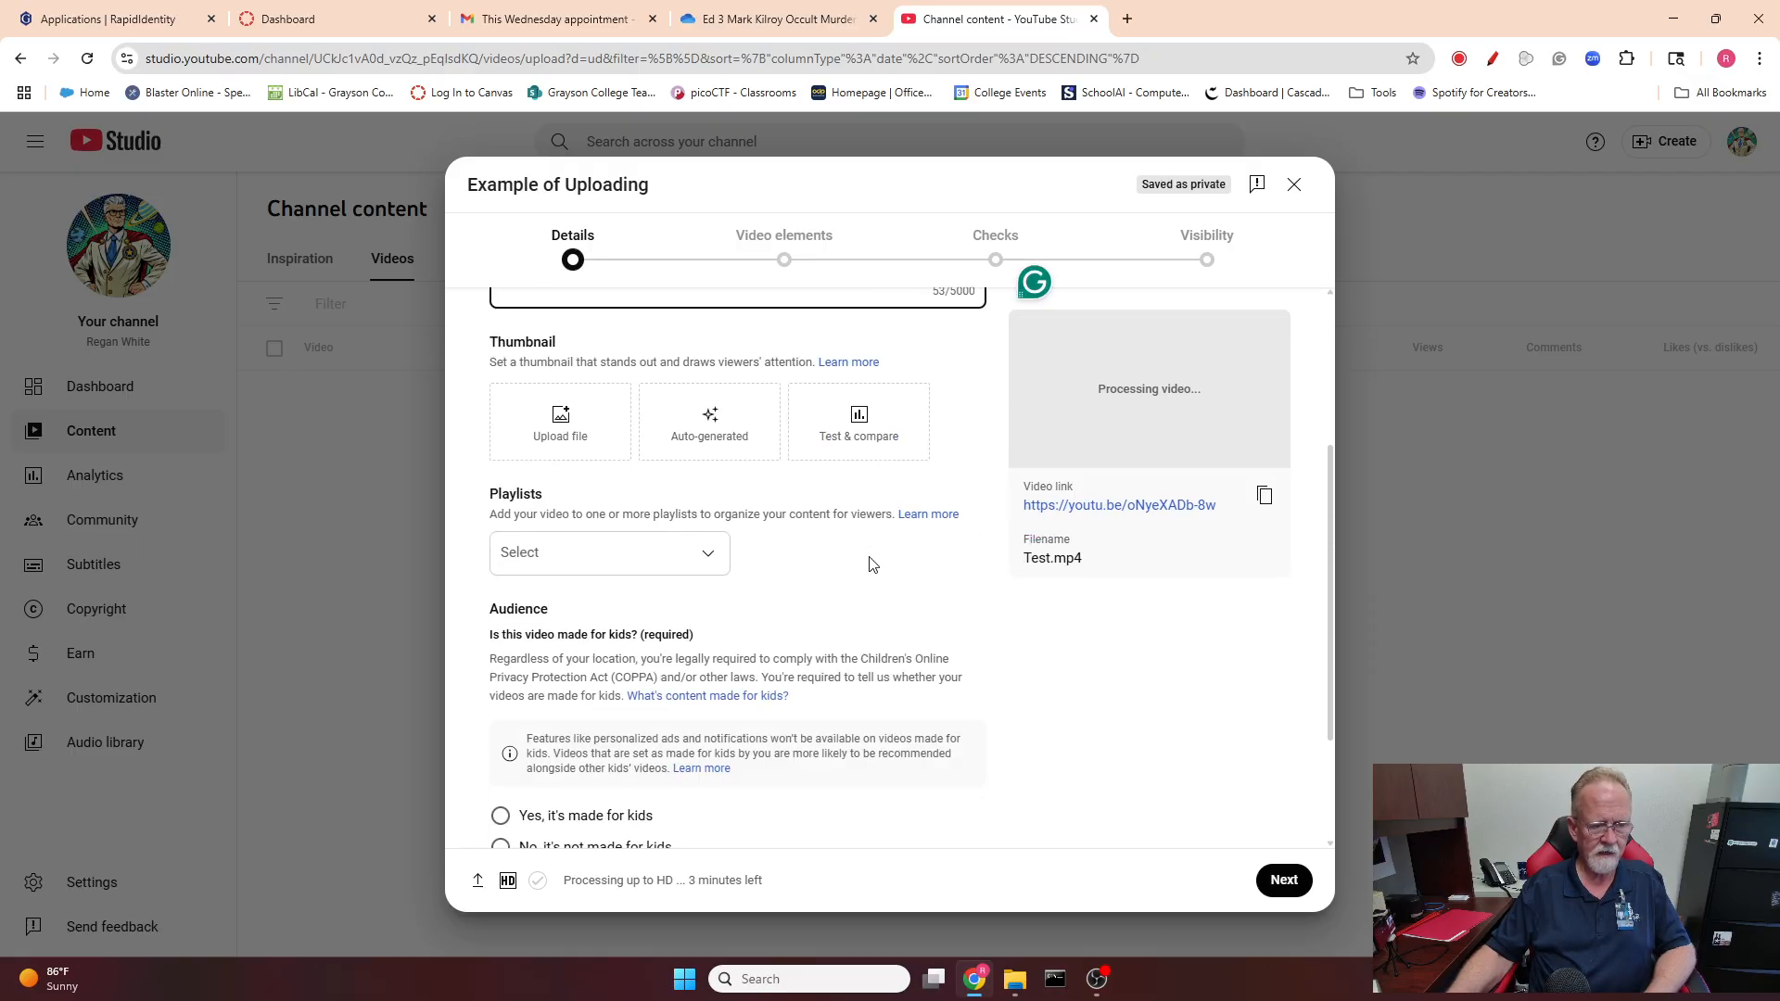
scroll(872, 570, down, 2)
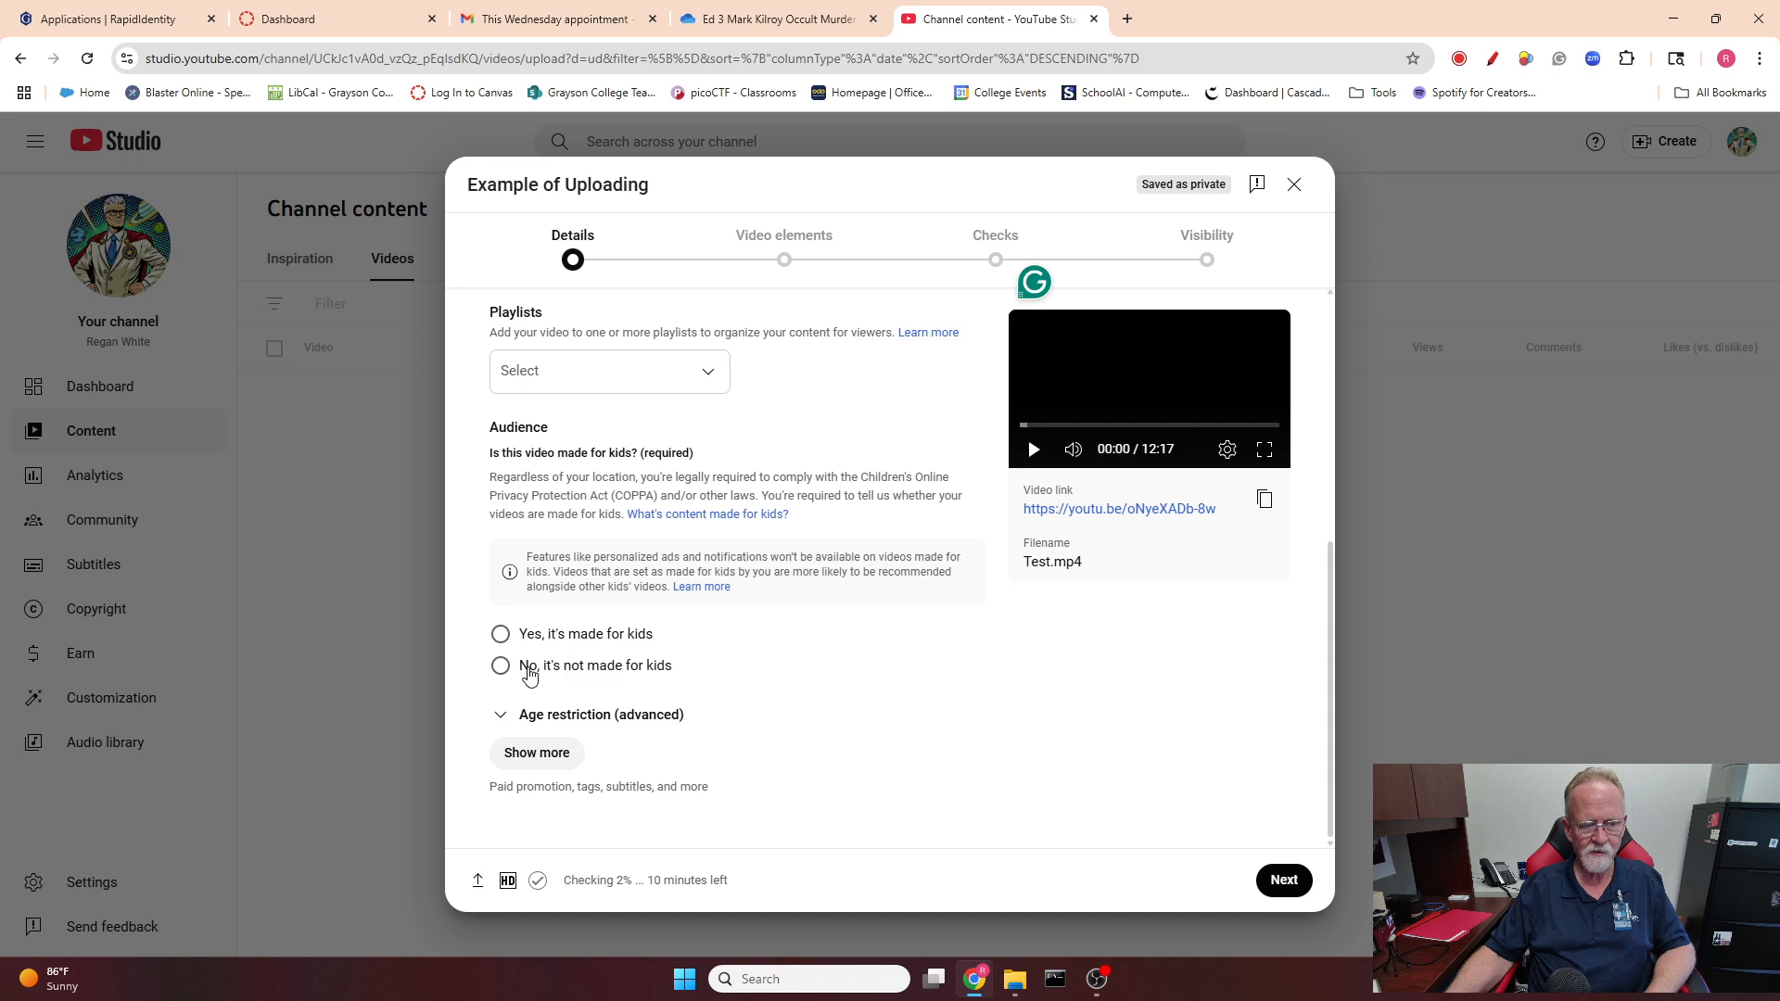
click(500, 667)
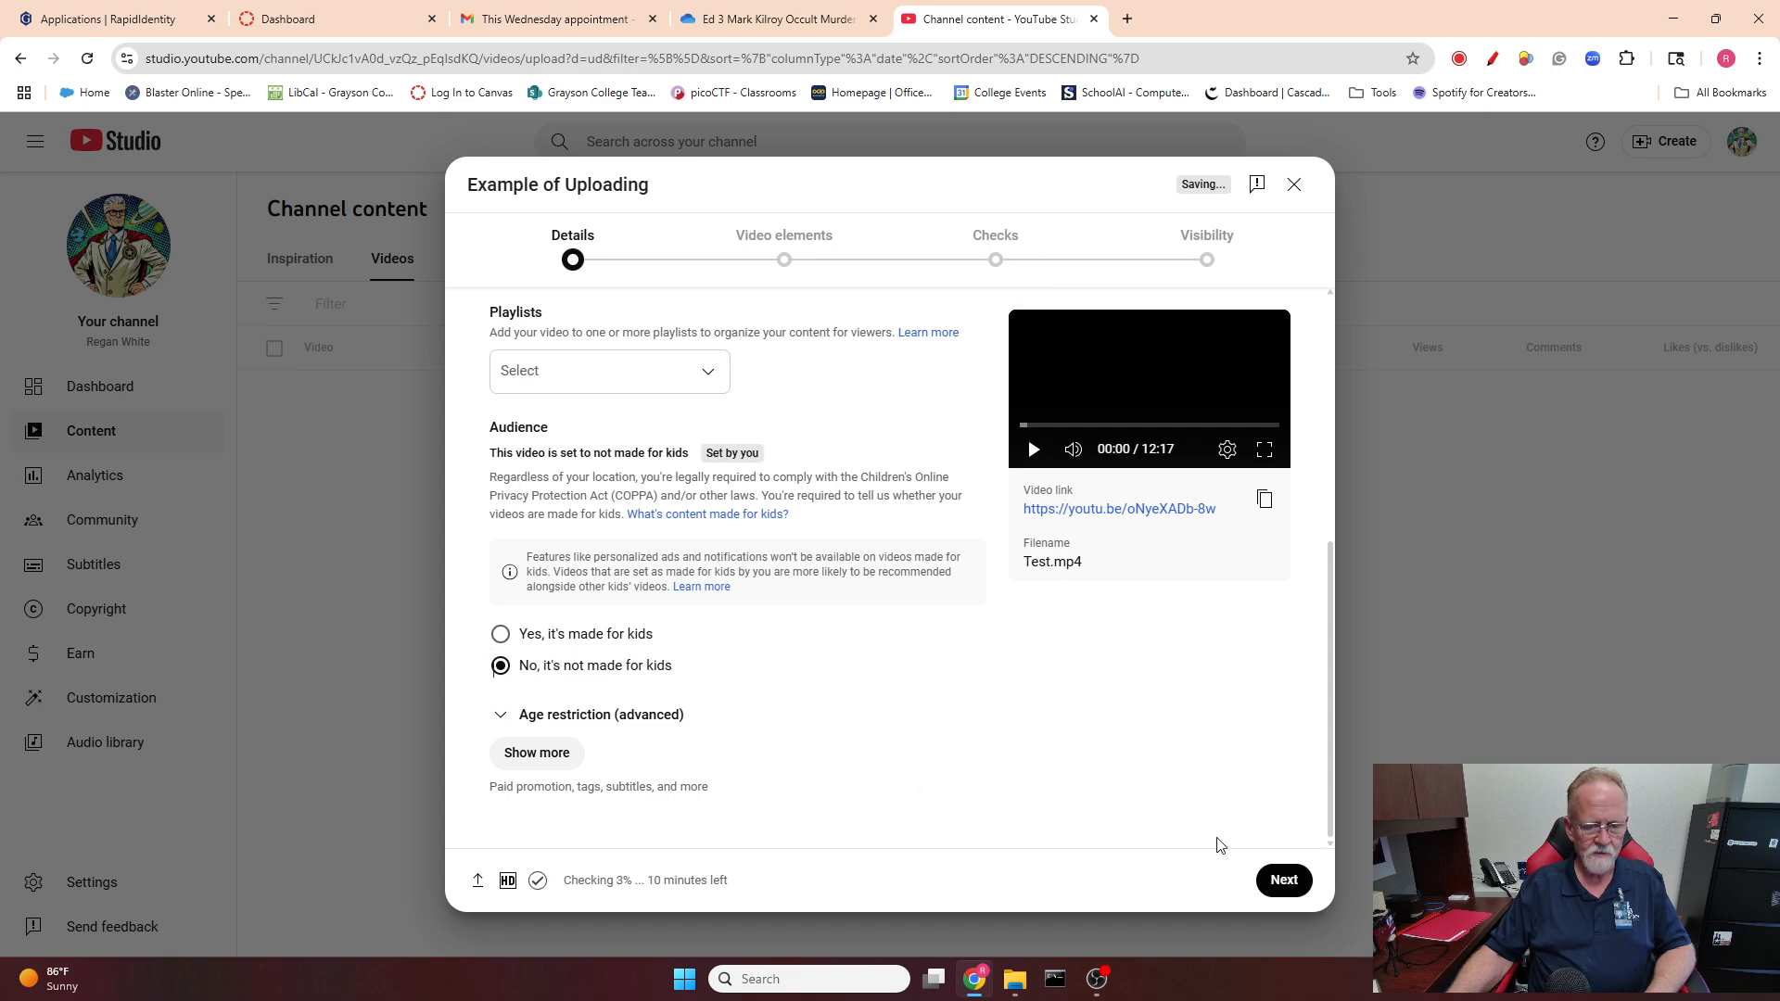
- Proceed through the video elements and checks stages to the visibility settings without adding subtitles, an end screen or cards
click(1285, 884)
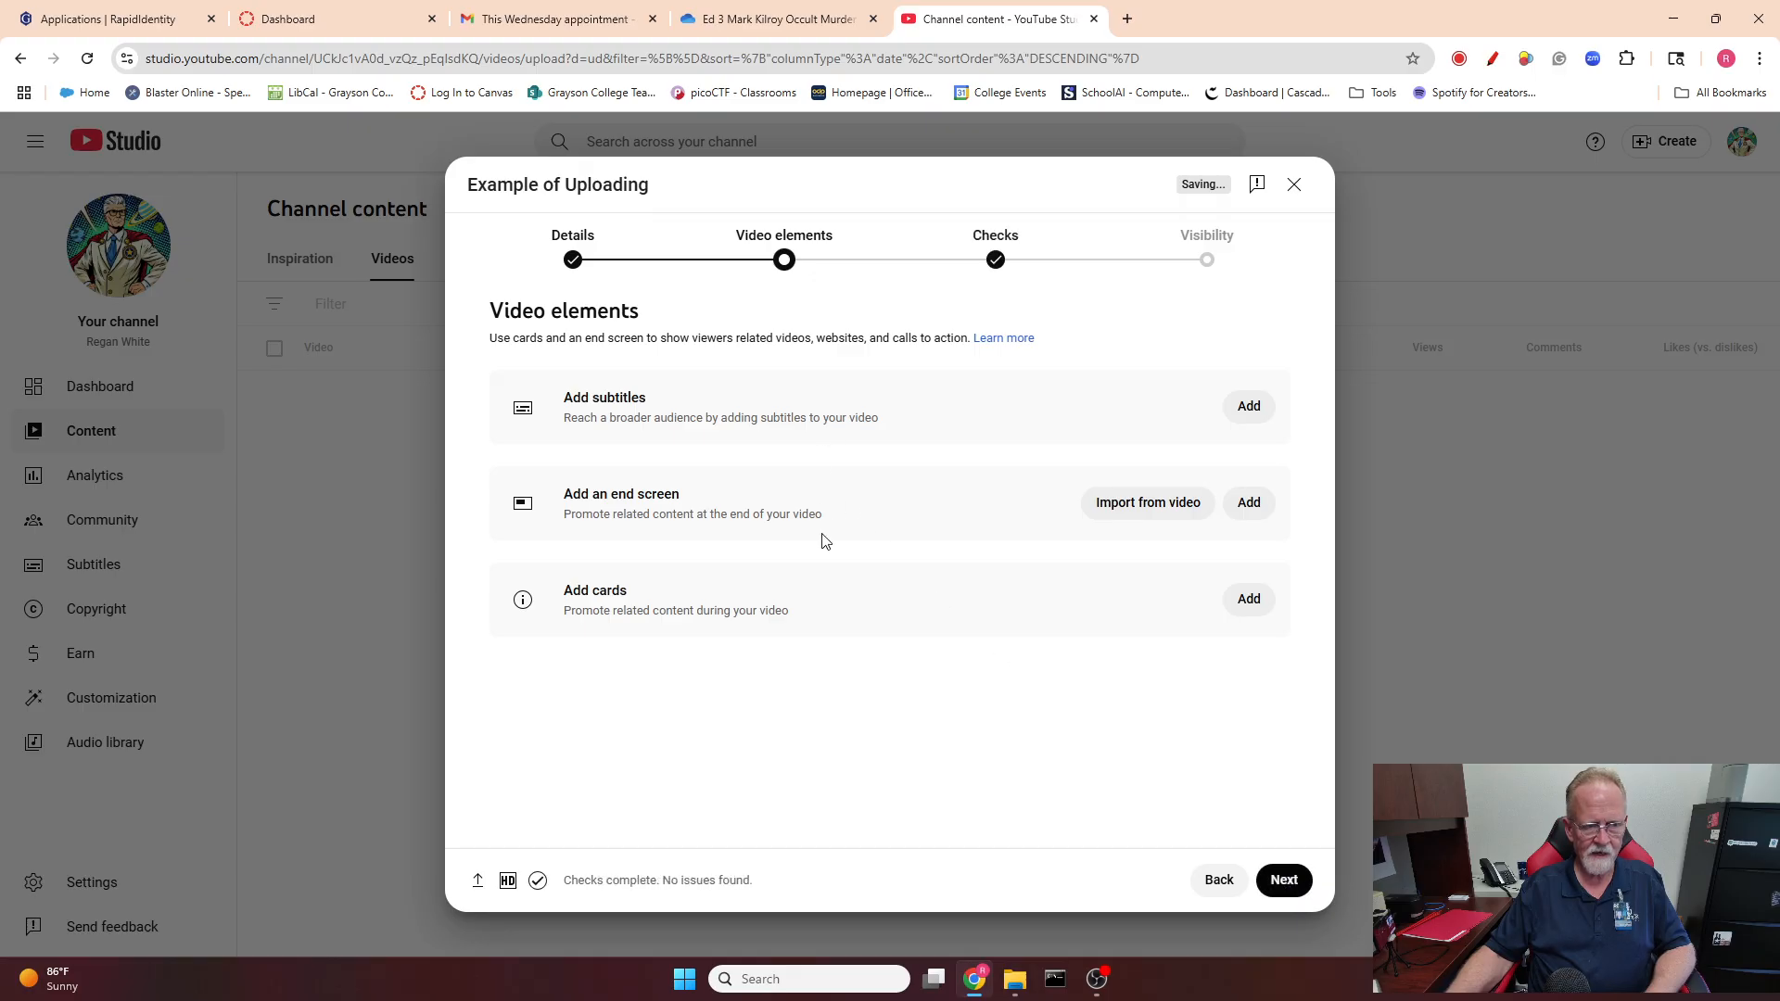
click(1283, 879)
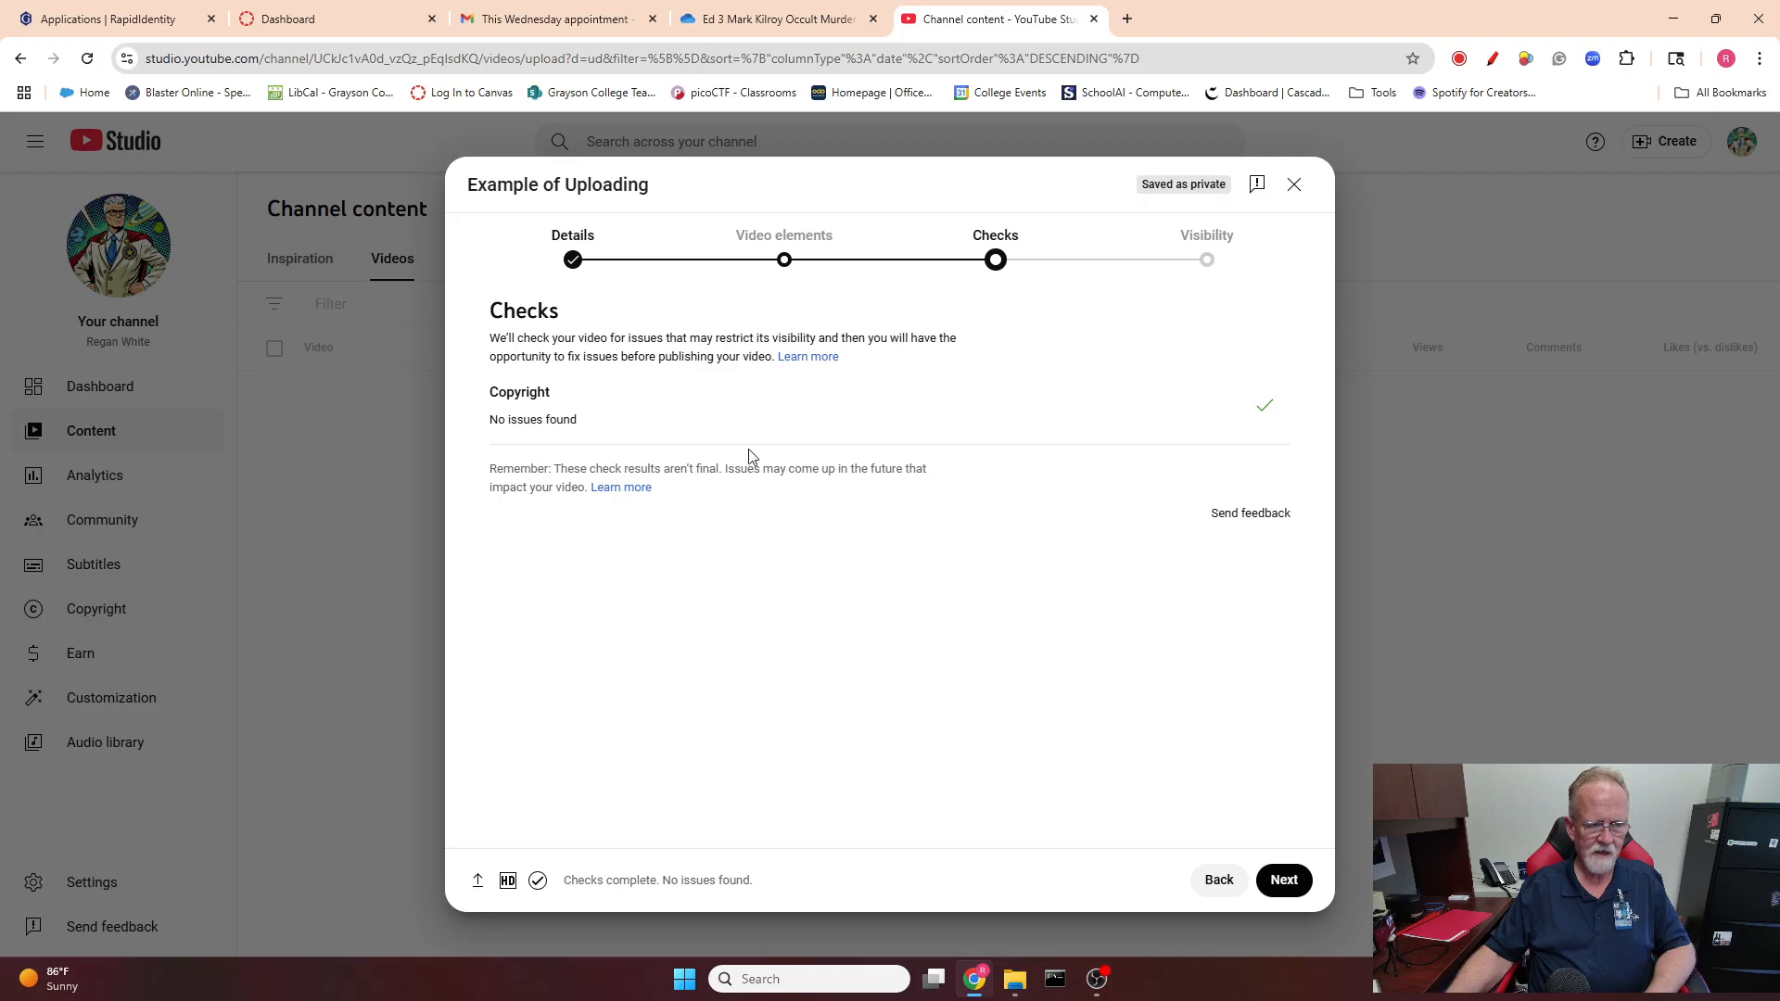
click(1287, 880)
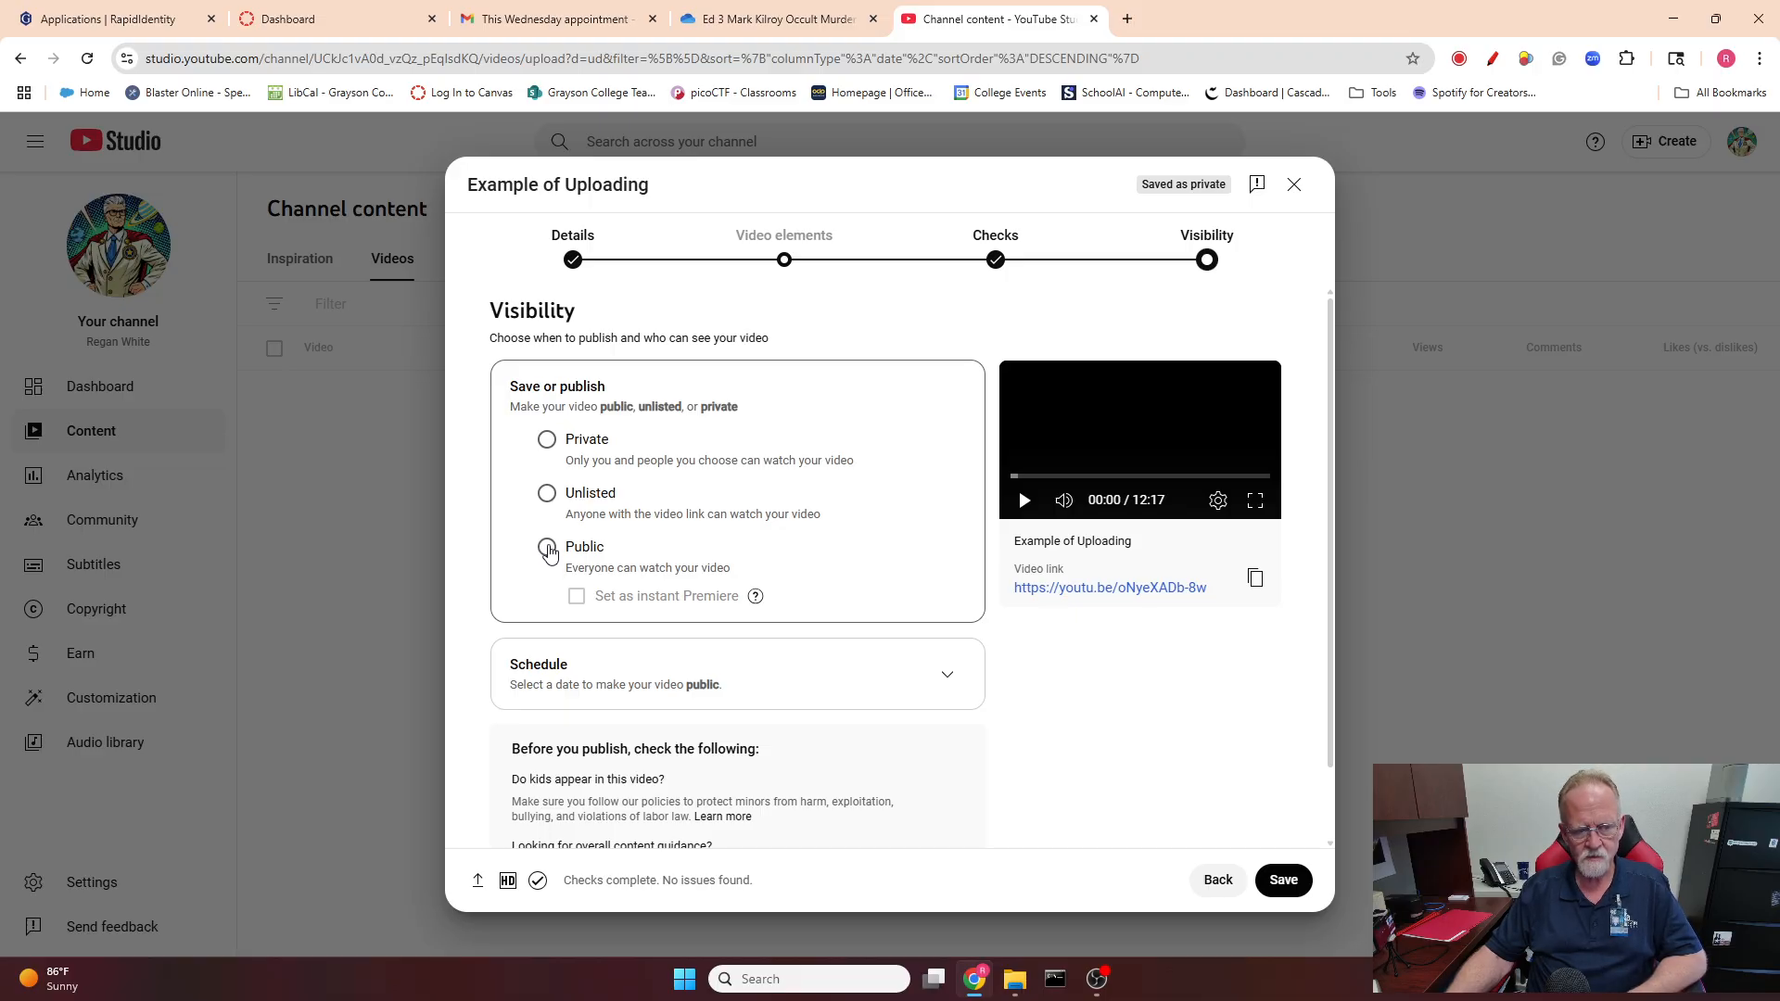
- Publish the video with its visibility set to Public, then copy its video link and dismiss the publishing confirmation
click(547, 548)
scroll(909, 707, down, 1)
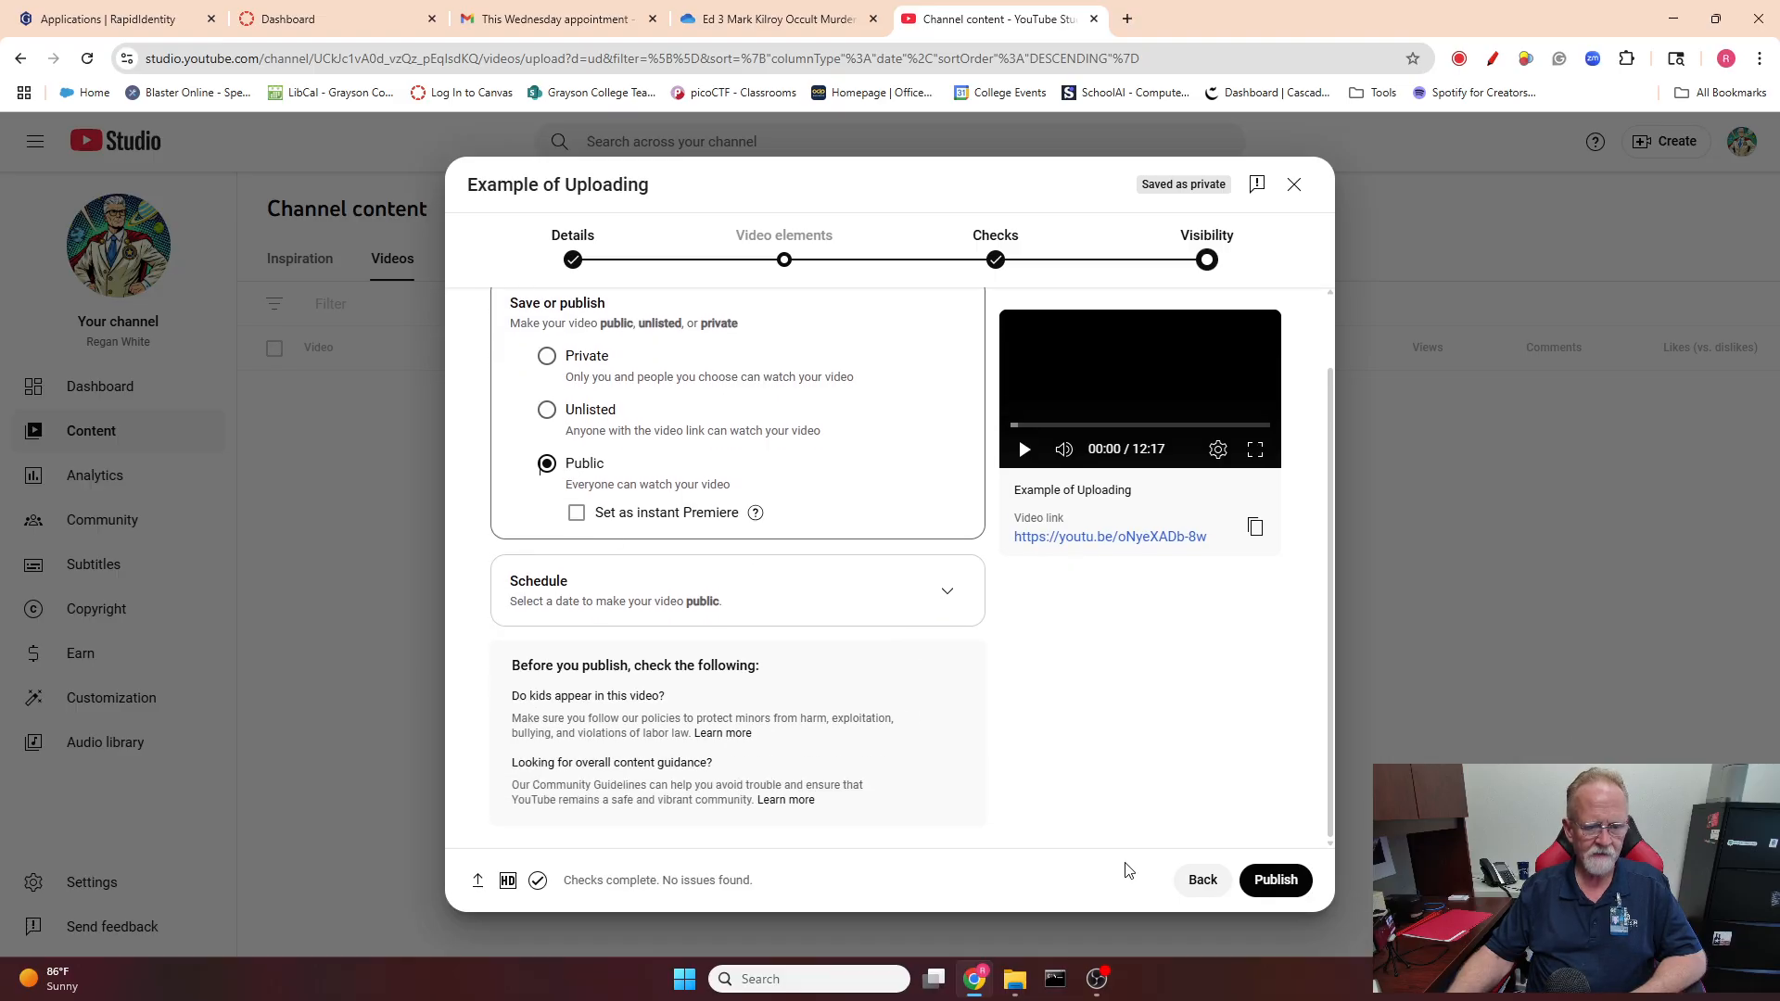
click(1282, 885)
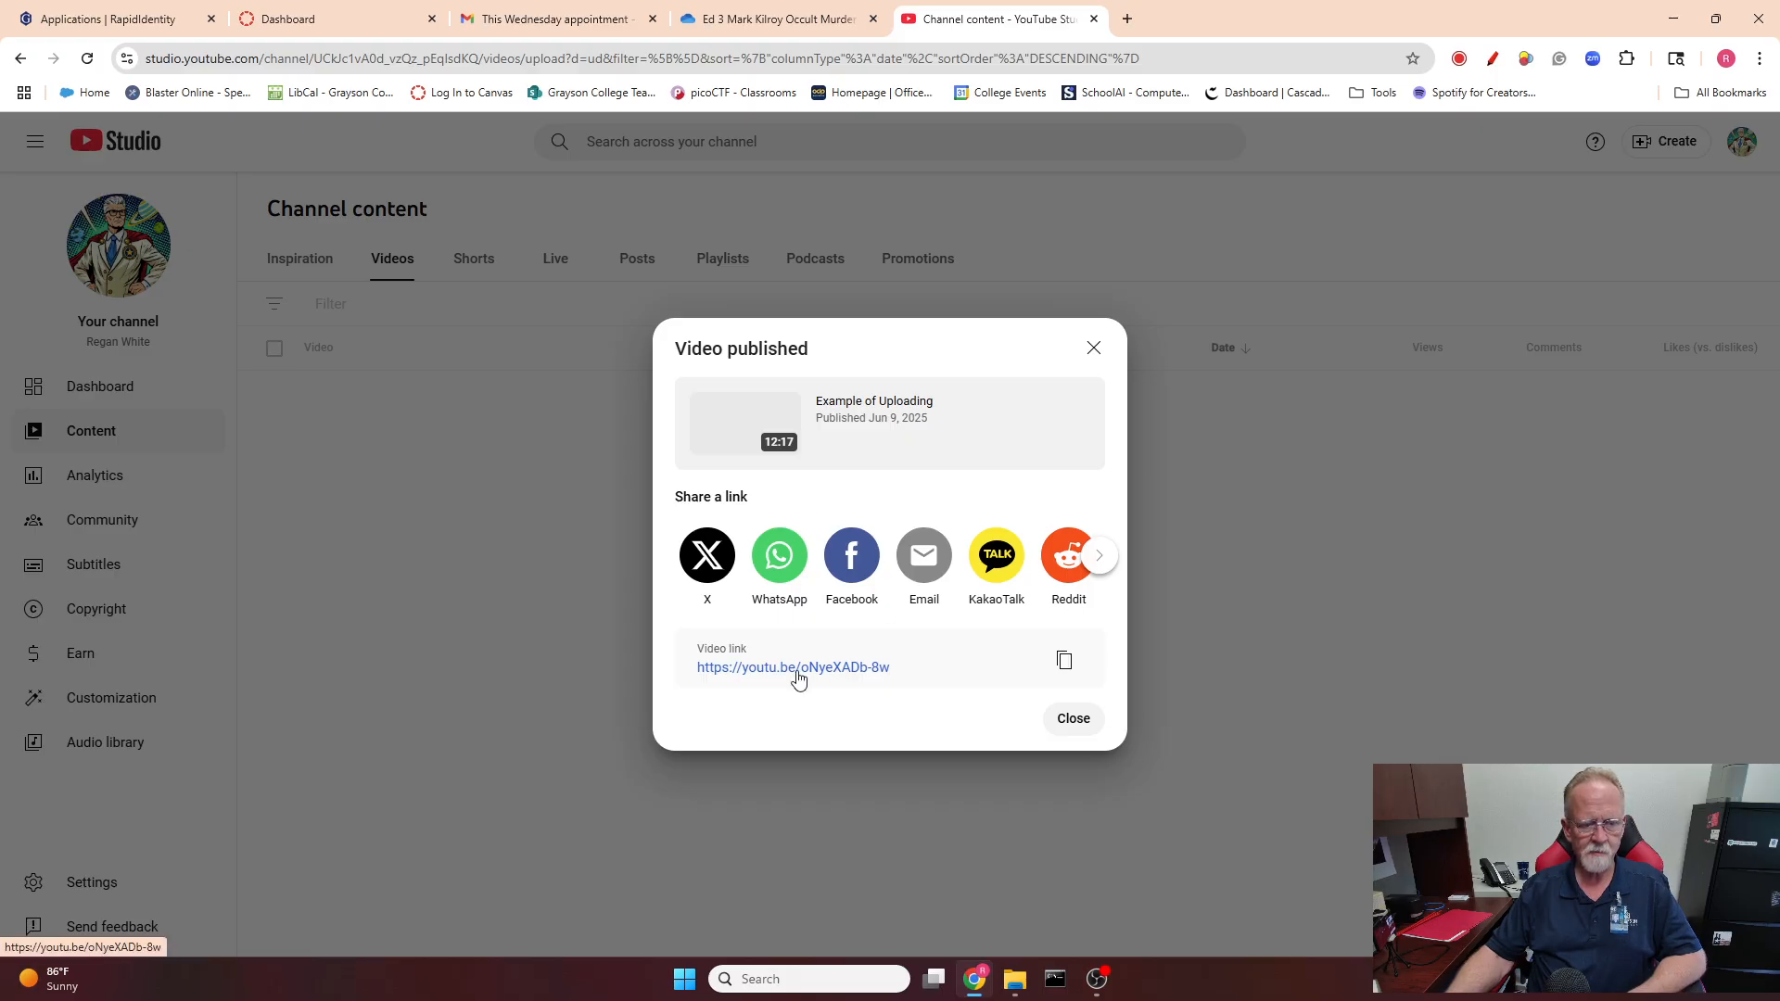
click(1064, 661)
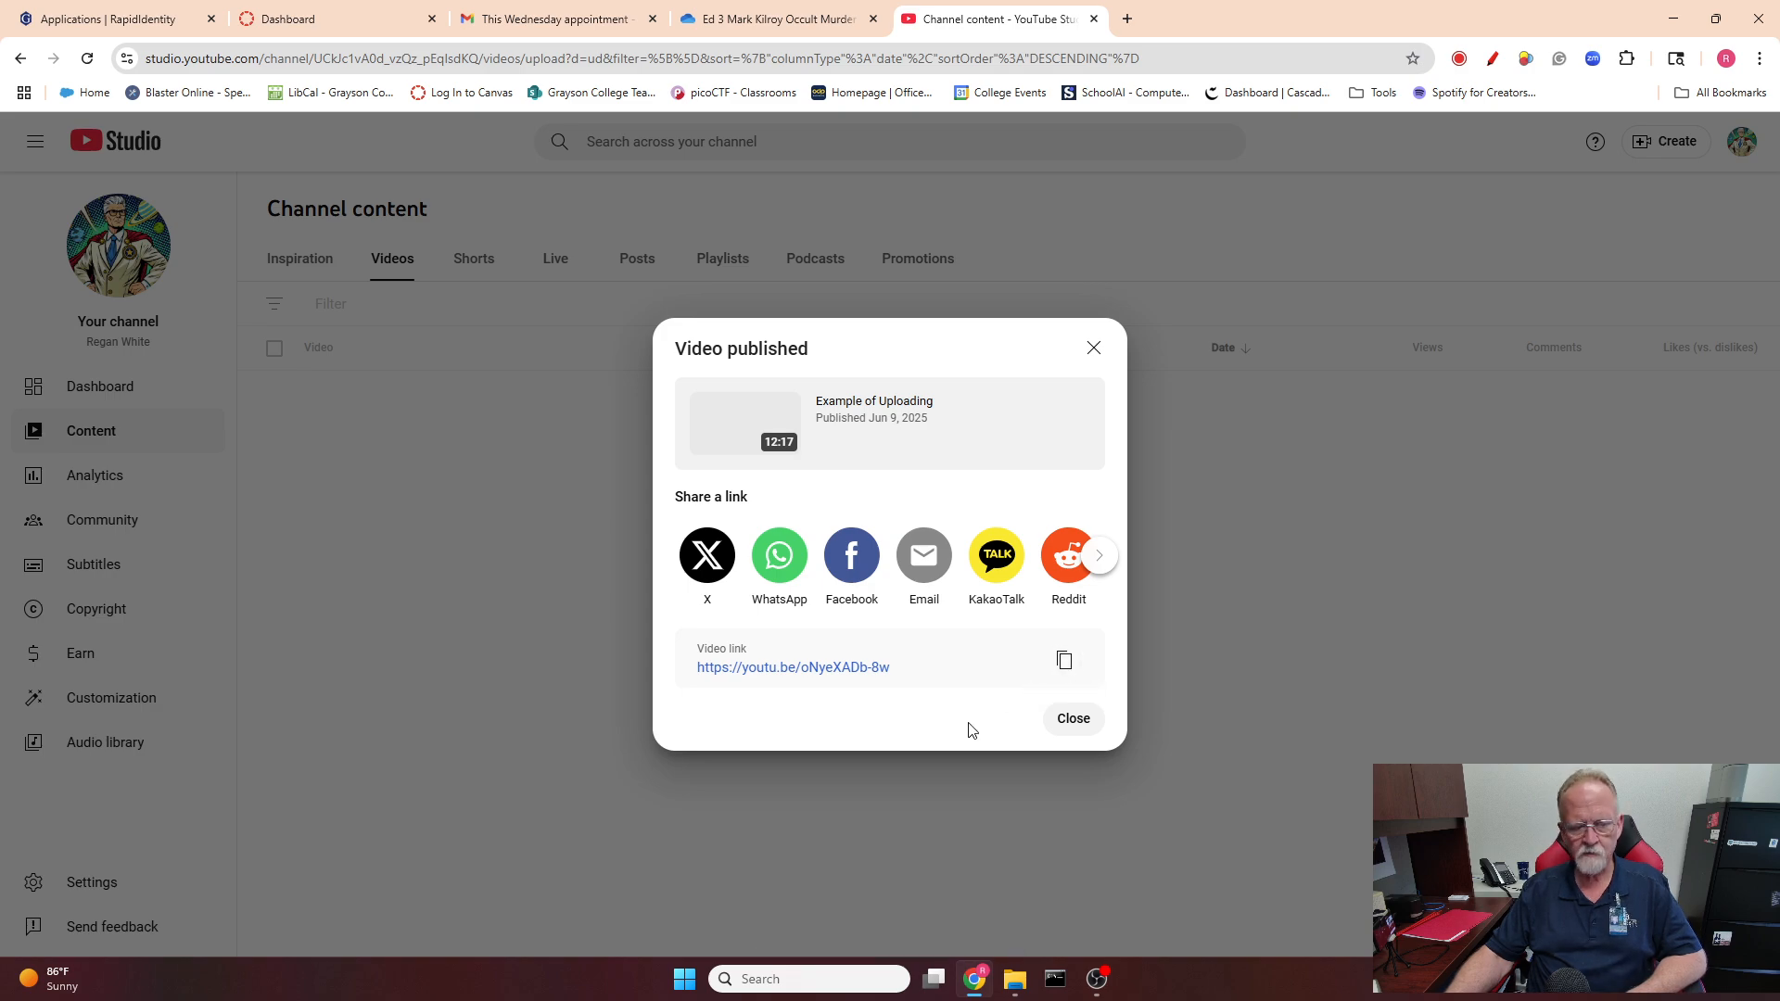
click(1076, 722)
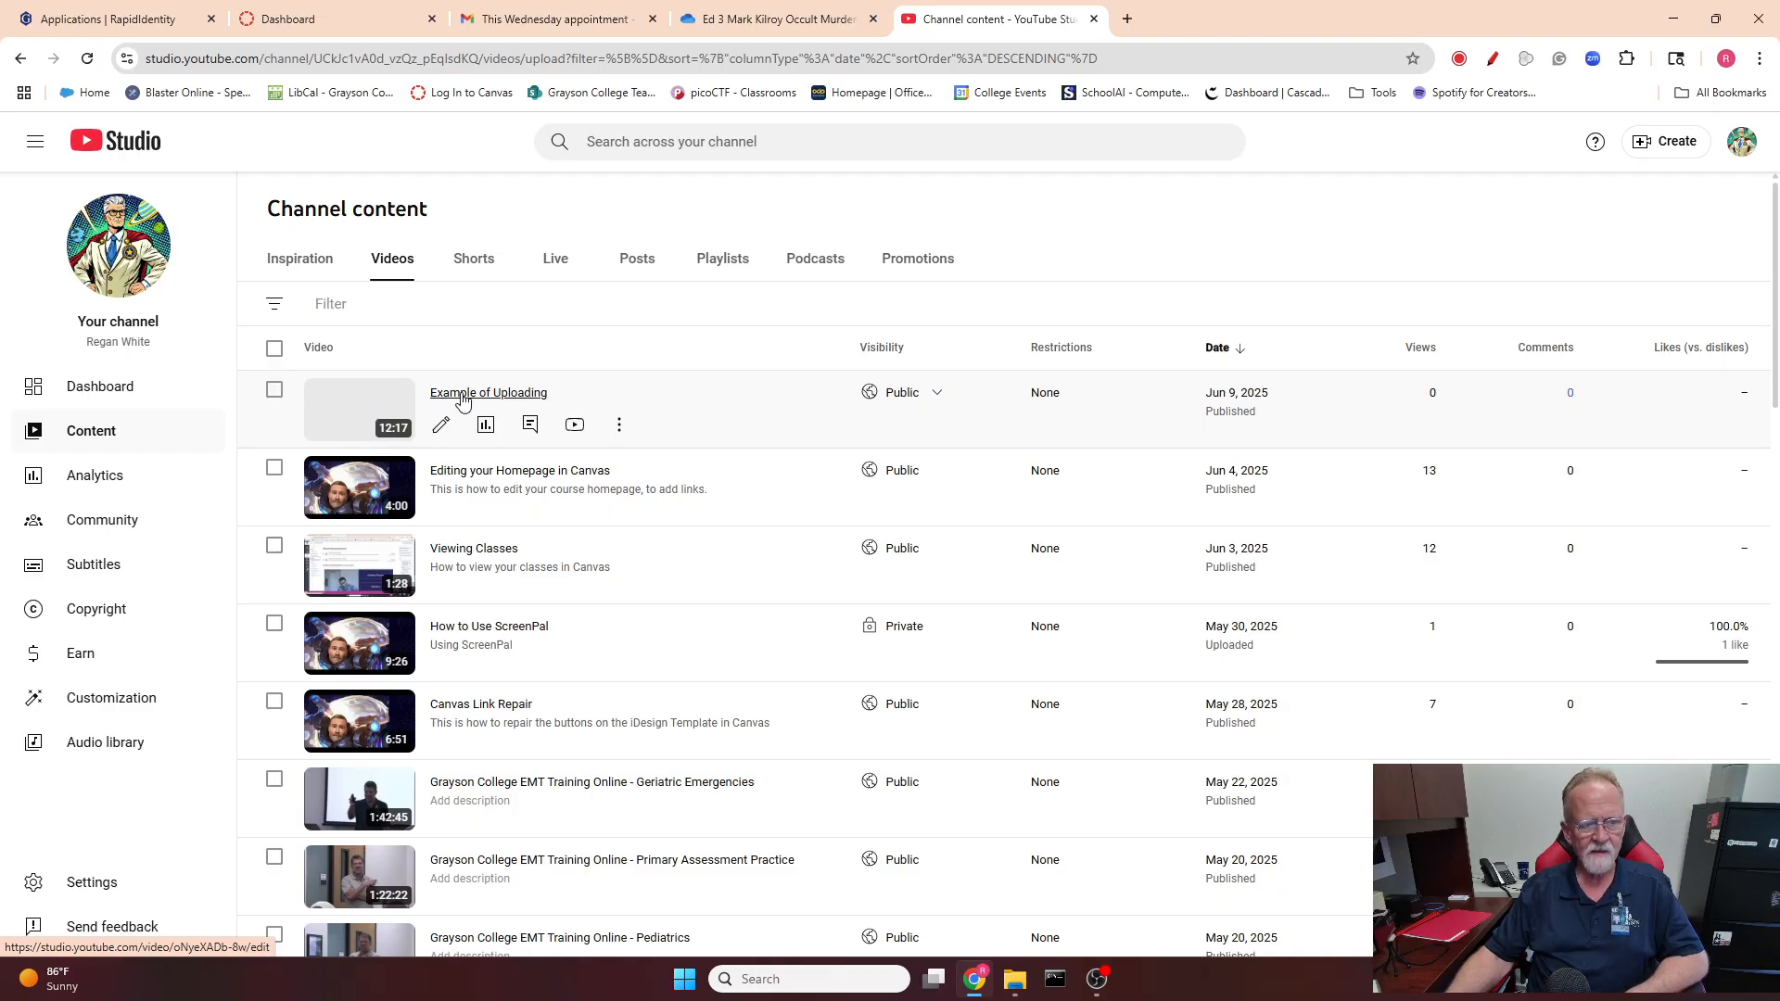
- Open the "Example of Uploading" video's details, follow its video link to the watch page and pause playback
click(374, 400)
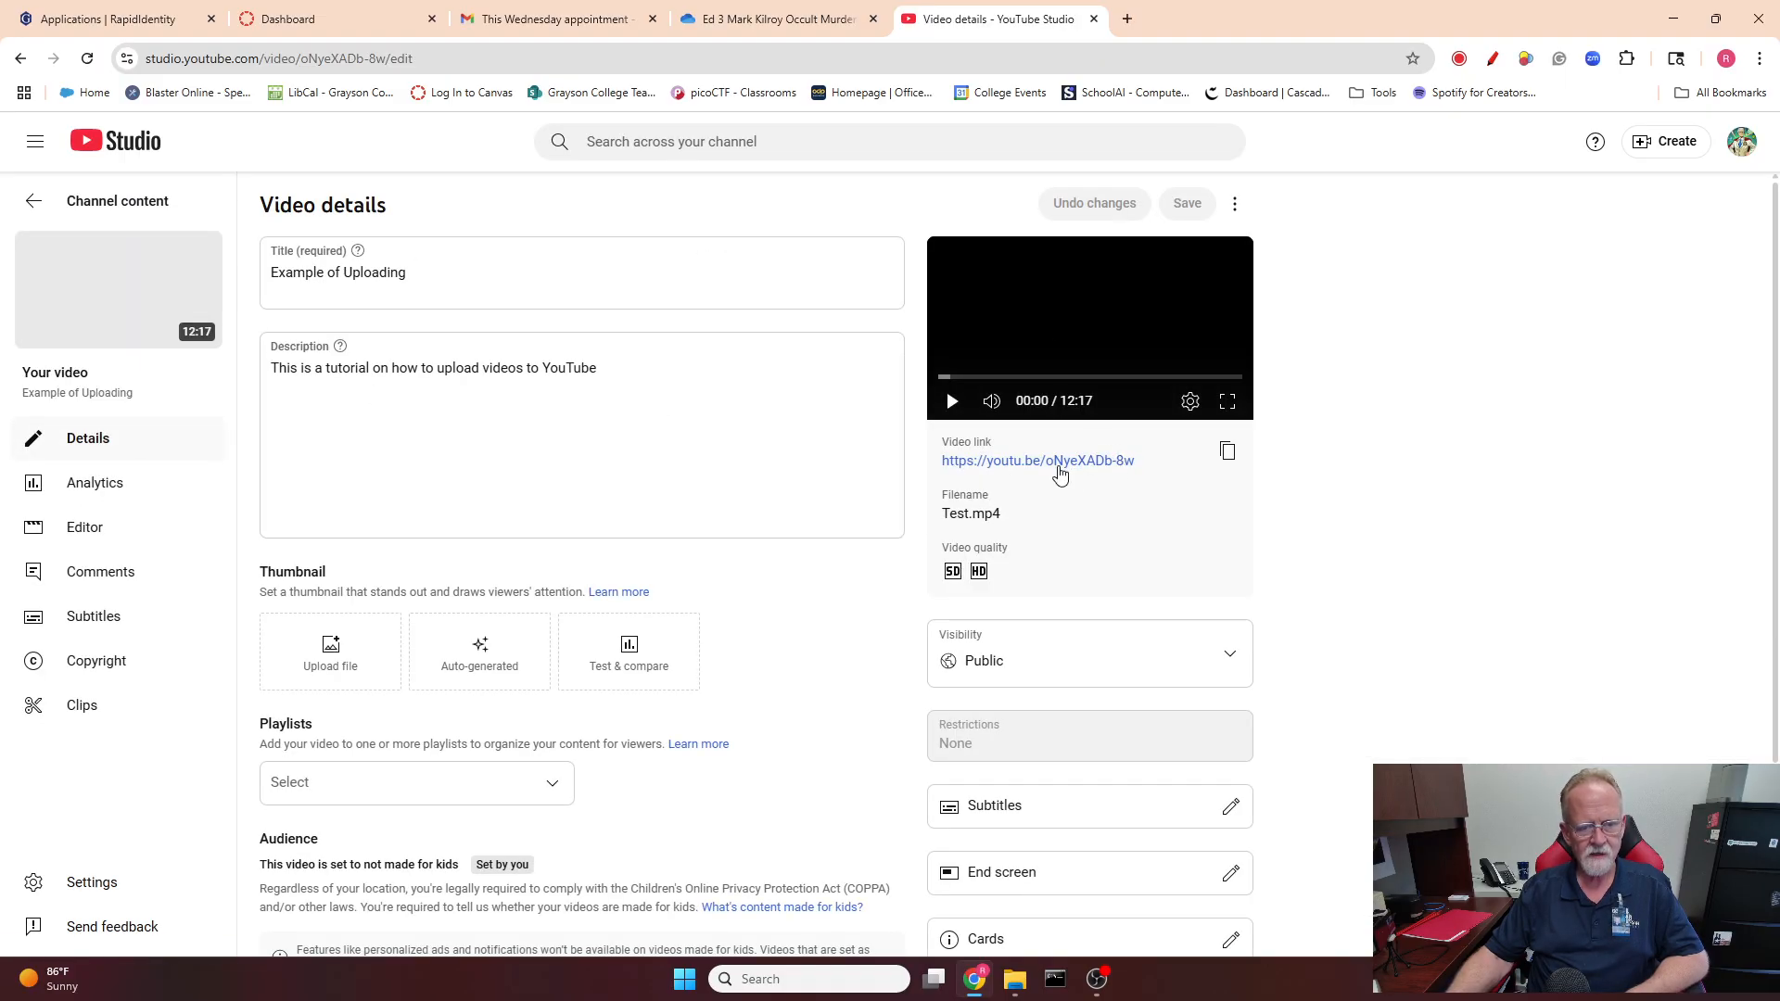
click(1010, 461)
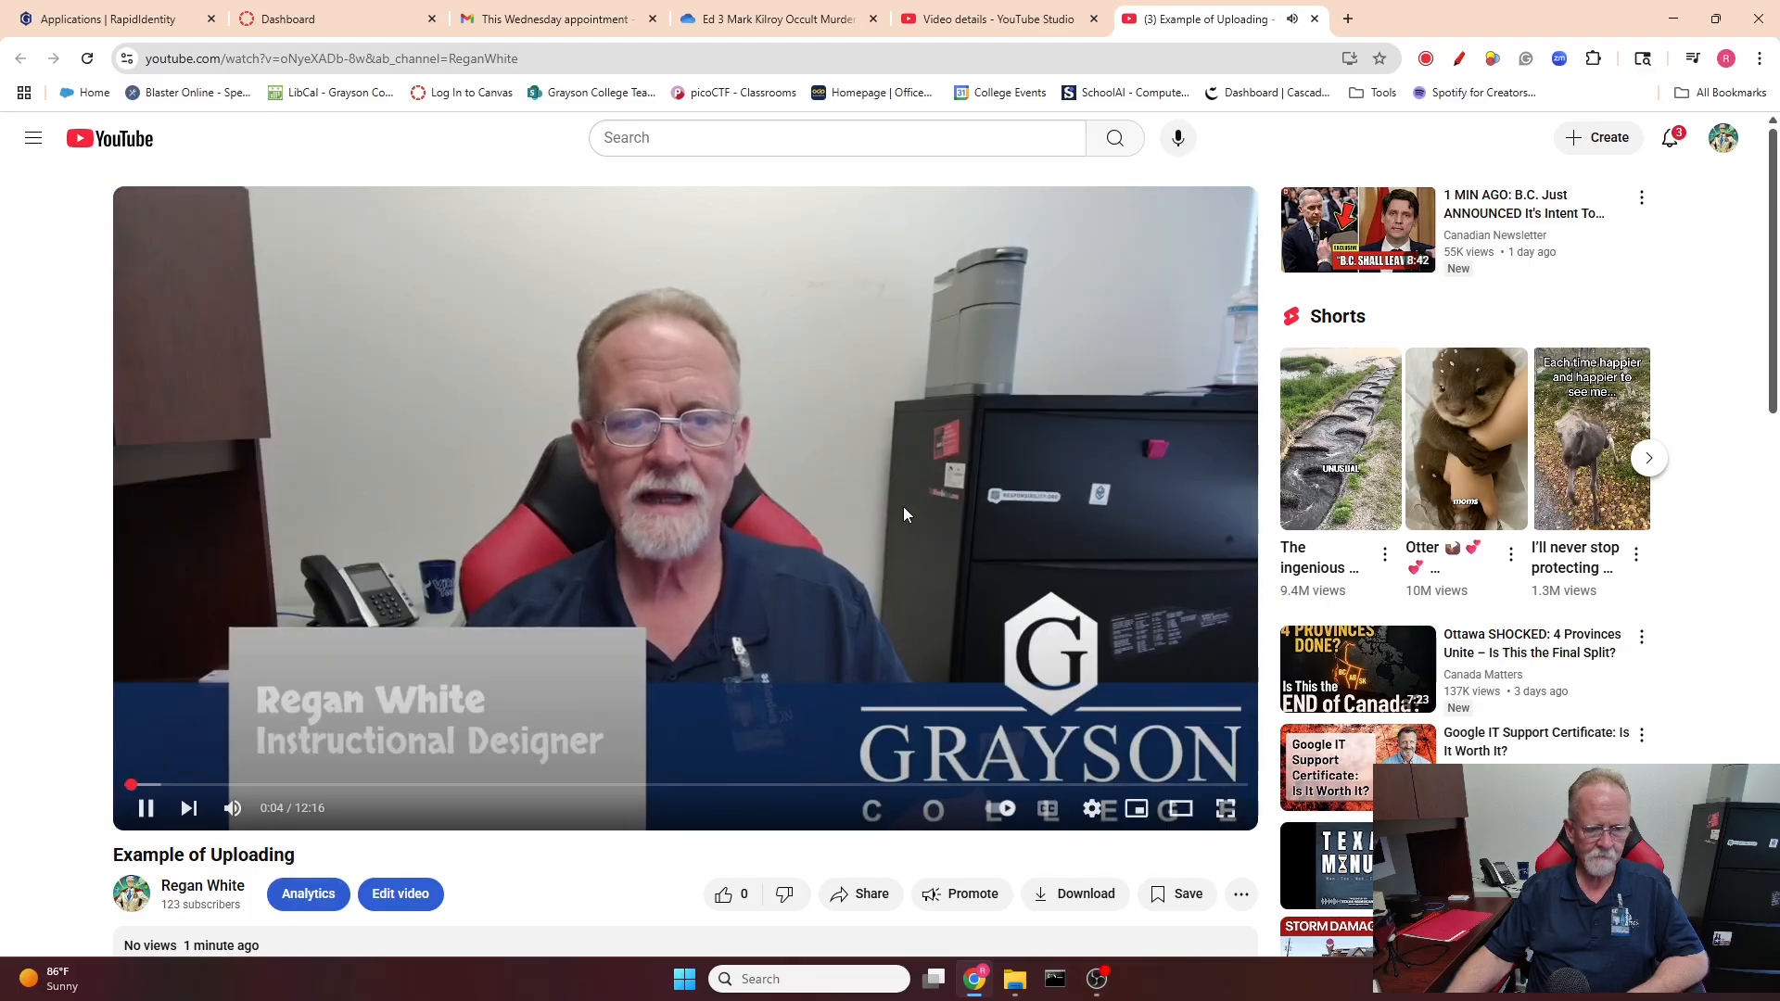
click(907, 510)
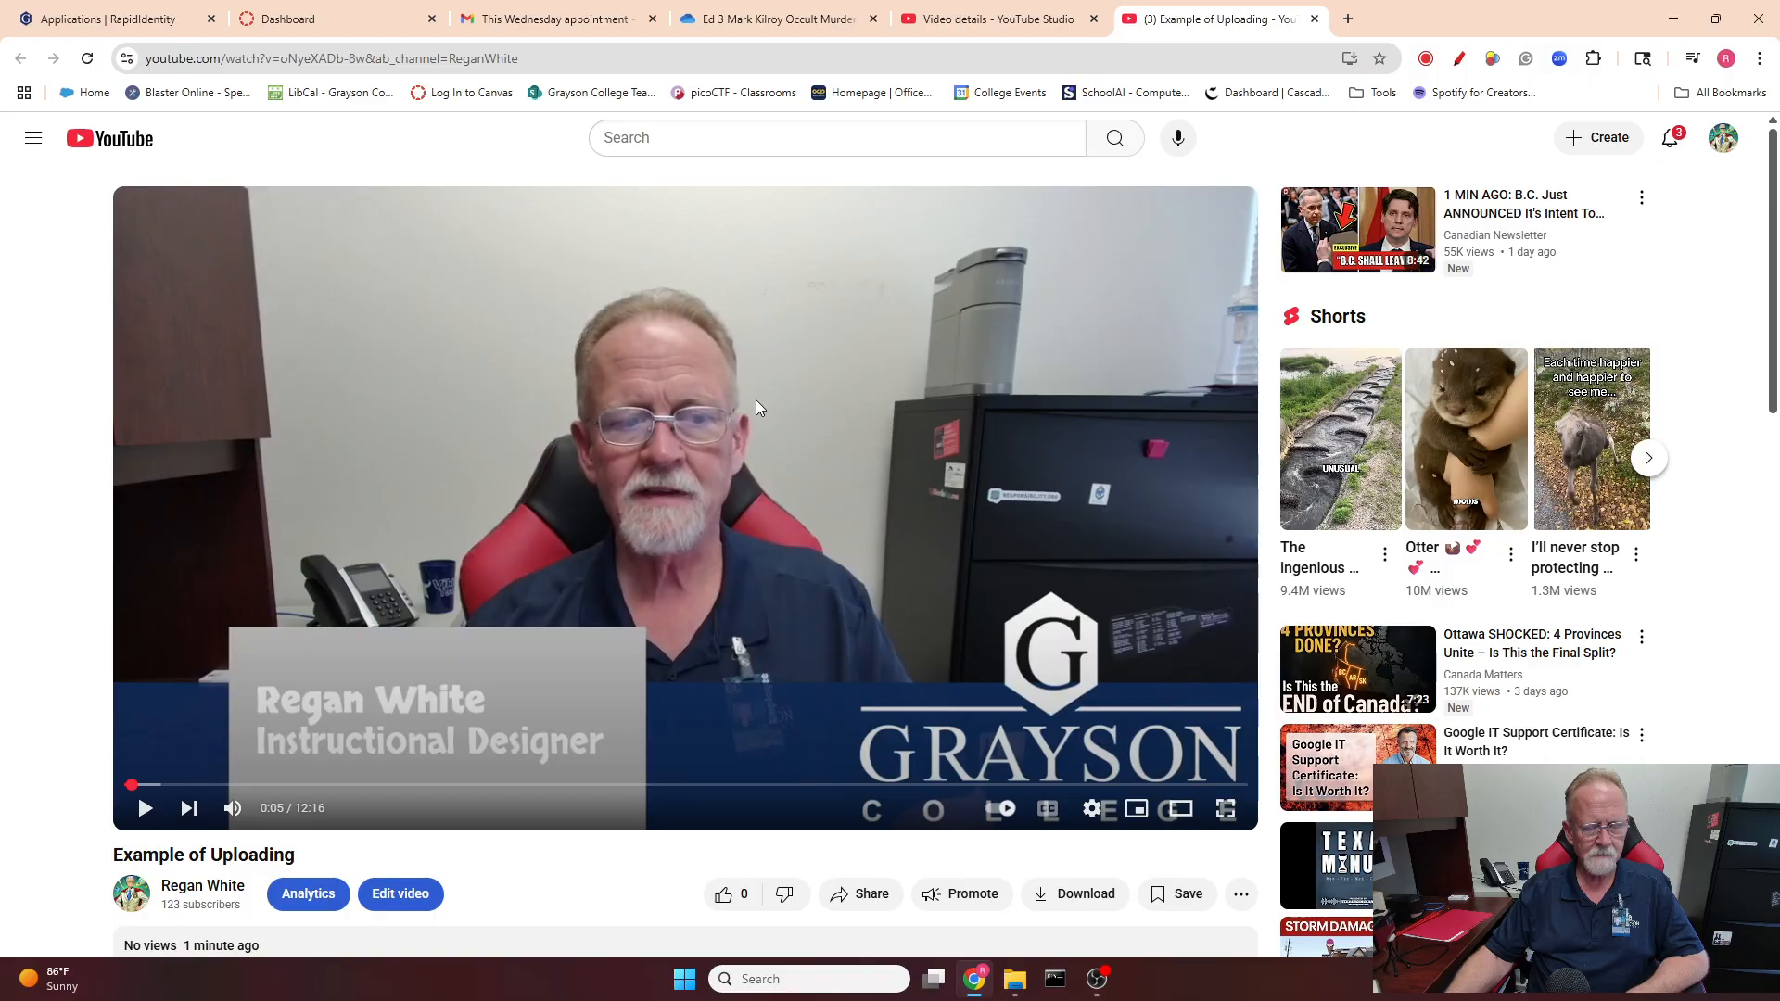
- View the video's embed code from its sharing options and close it without copying
scroll(775, 375, down, 2)
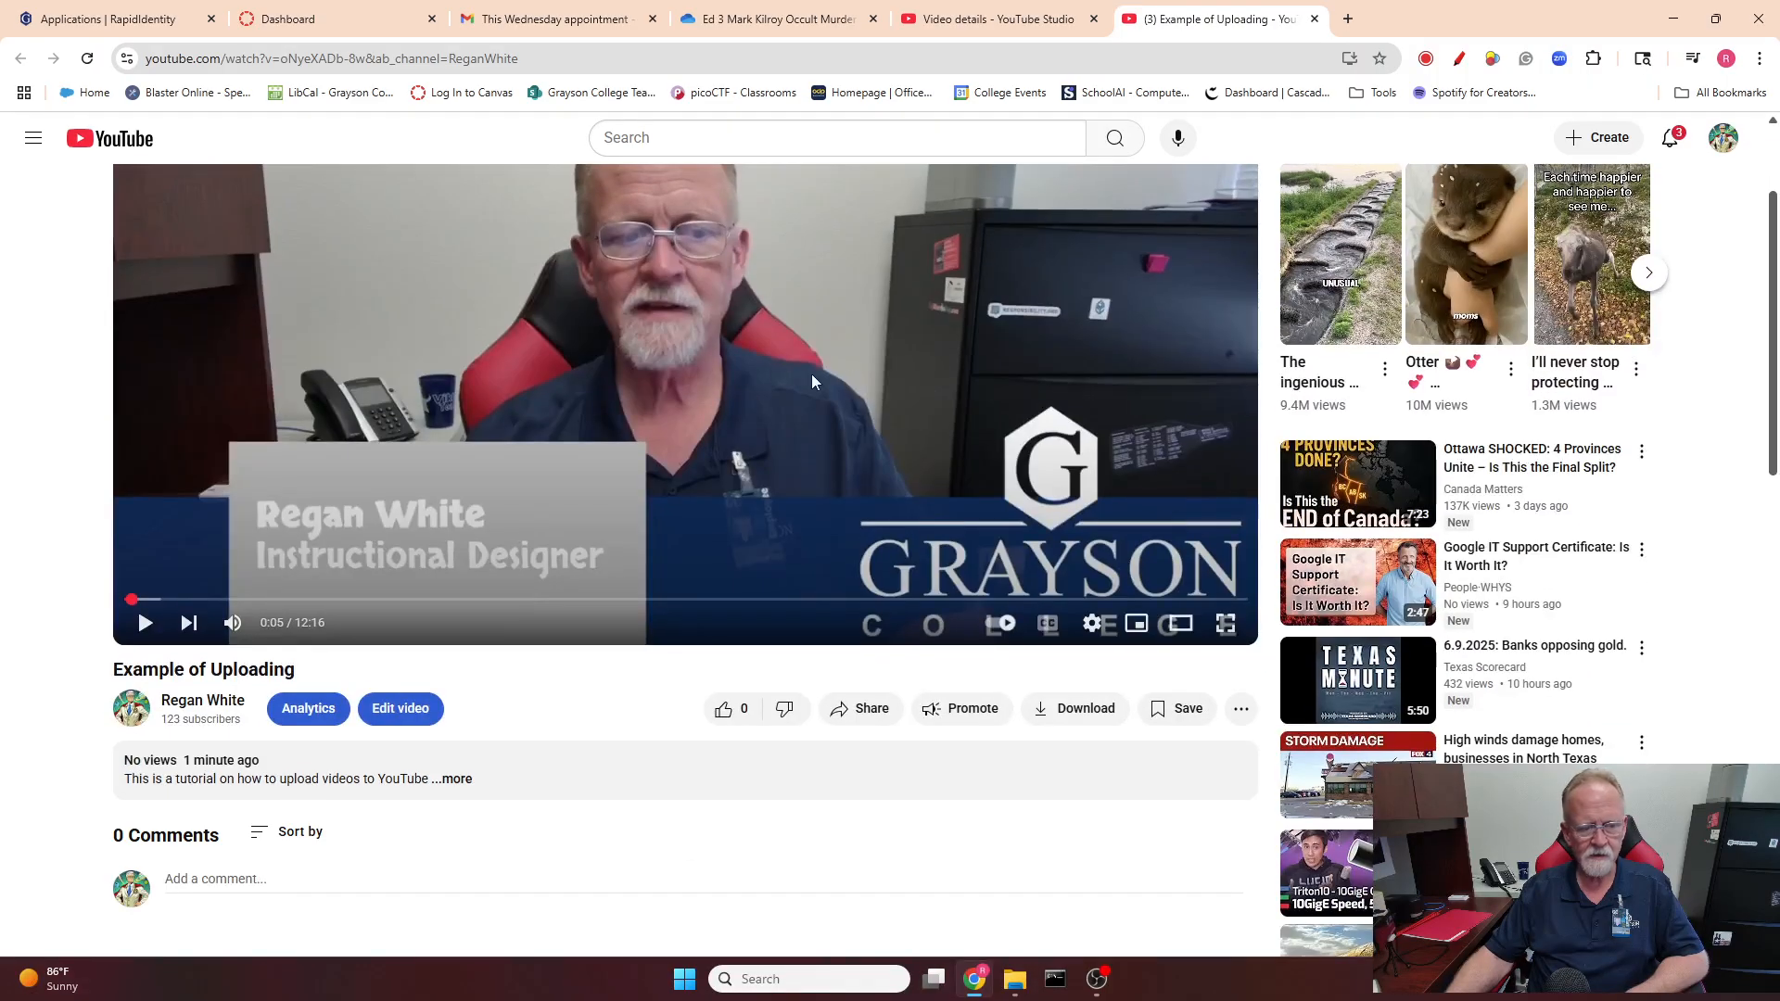
click(844, 715)
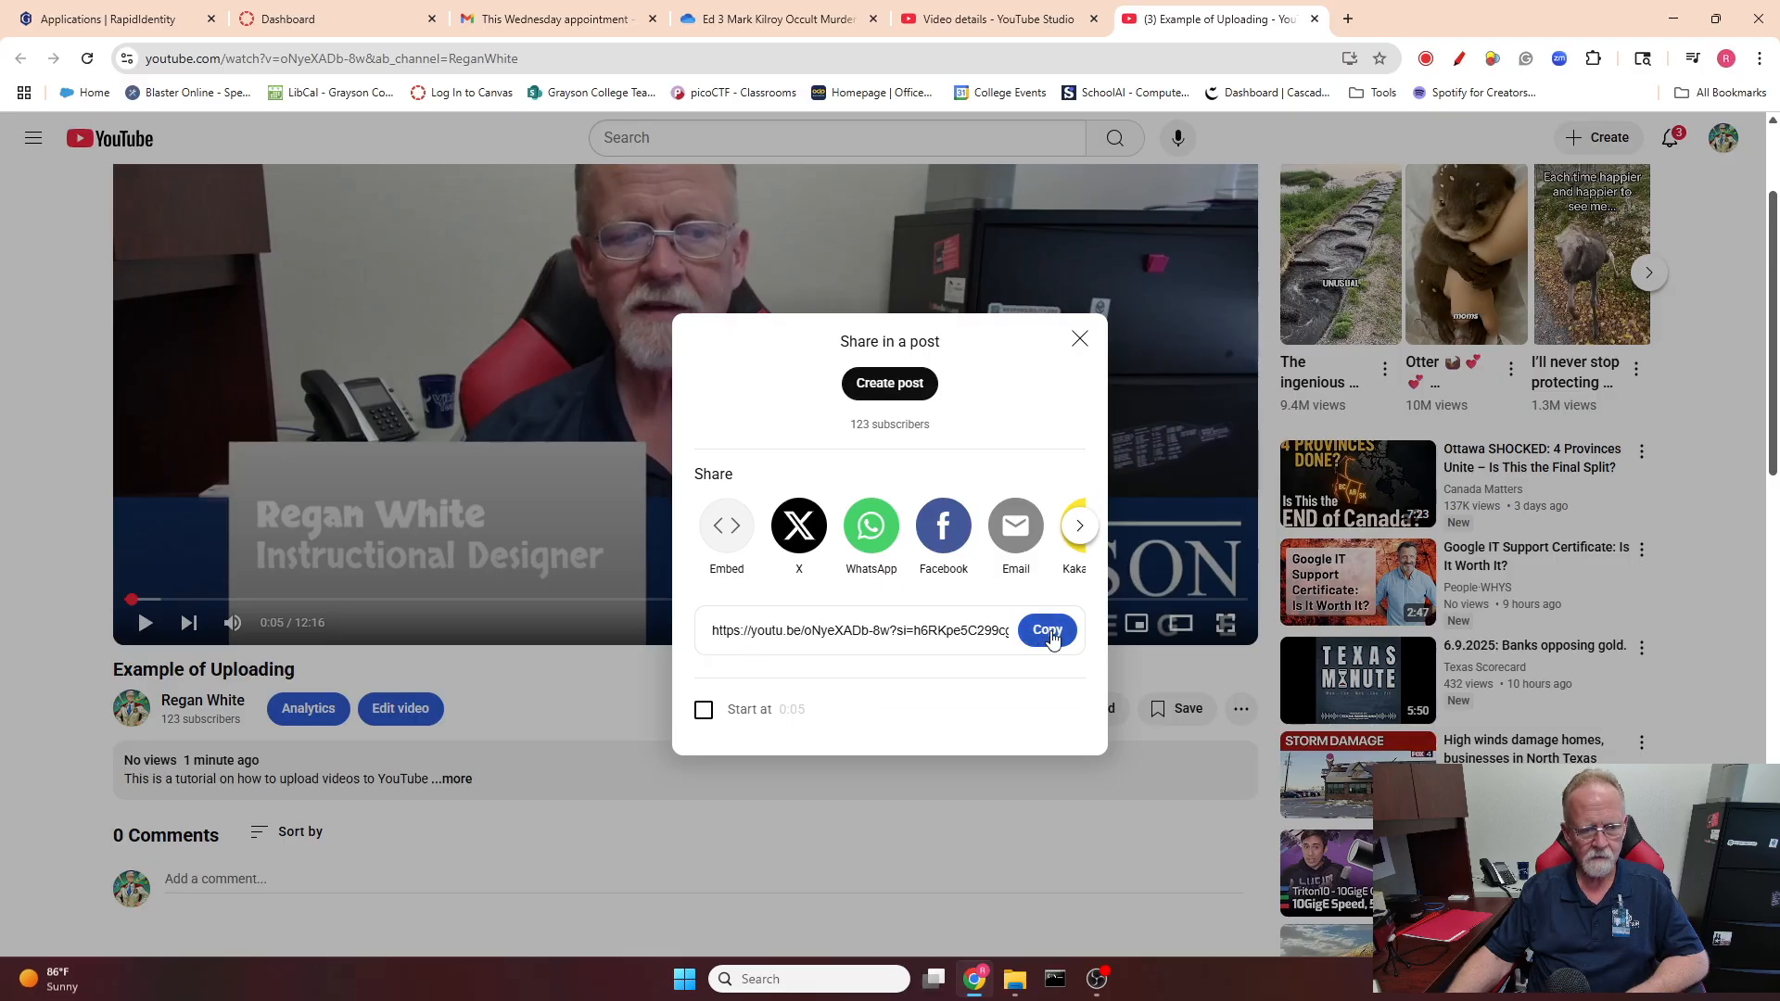
click(726, 526)
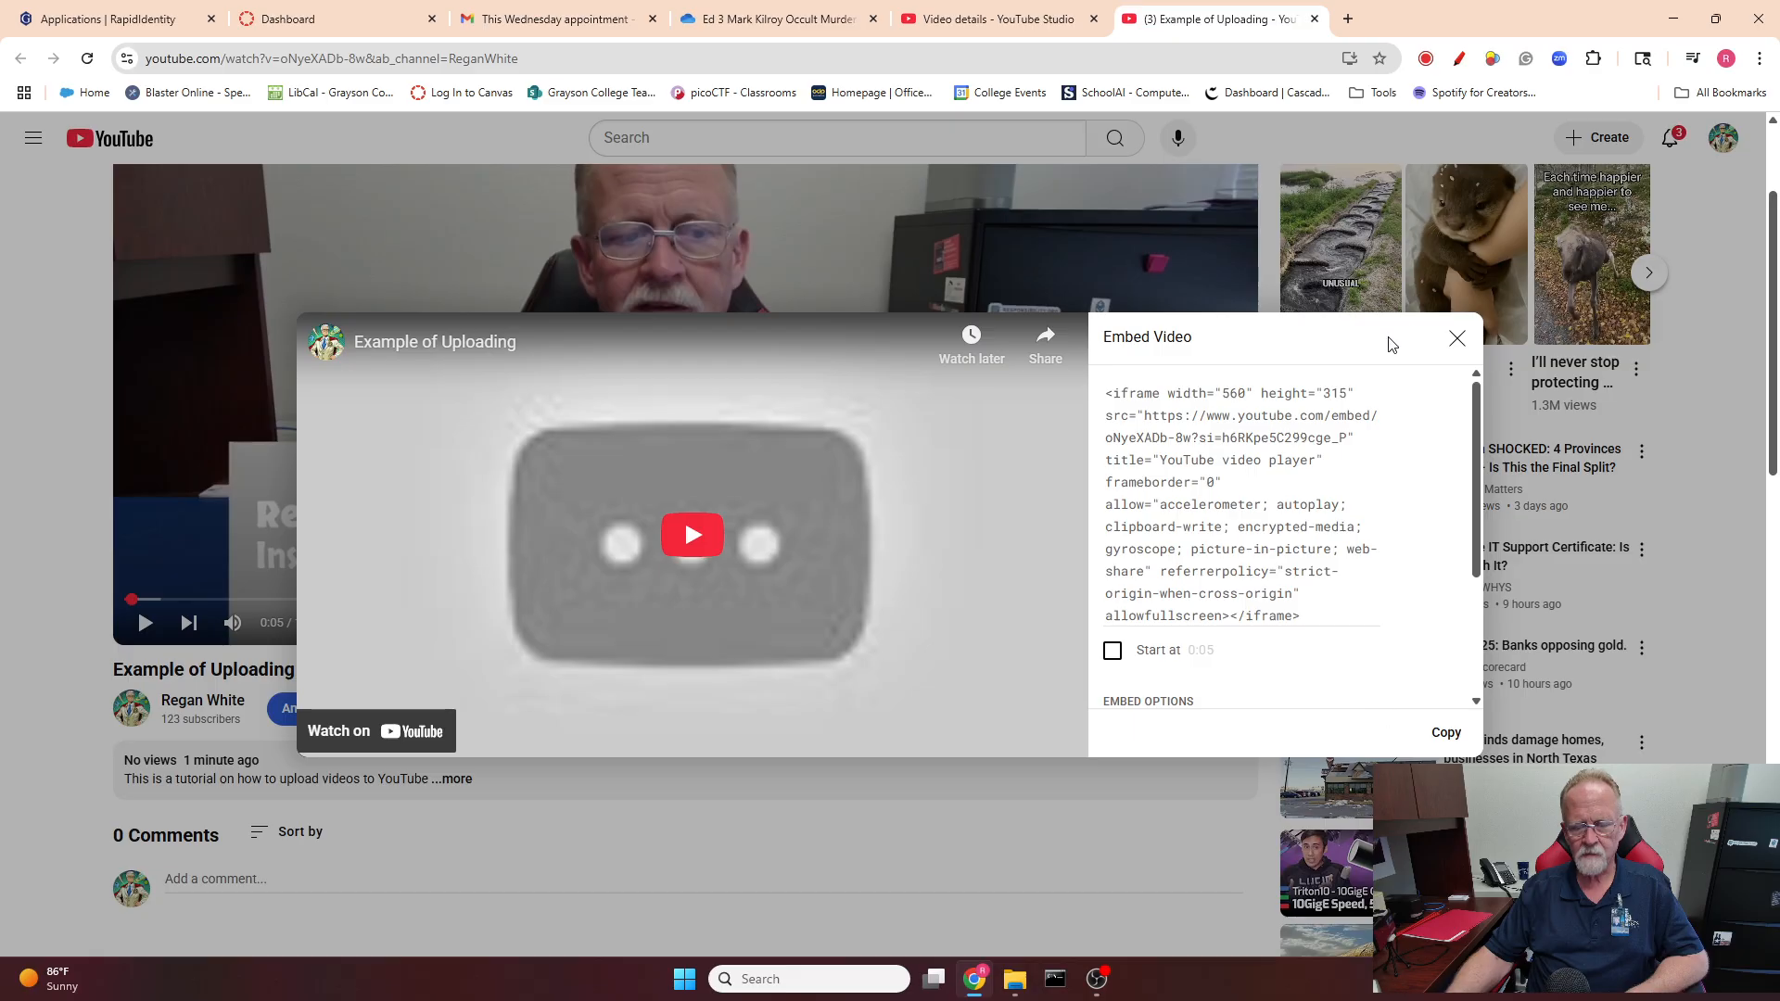
click(1458, 341)
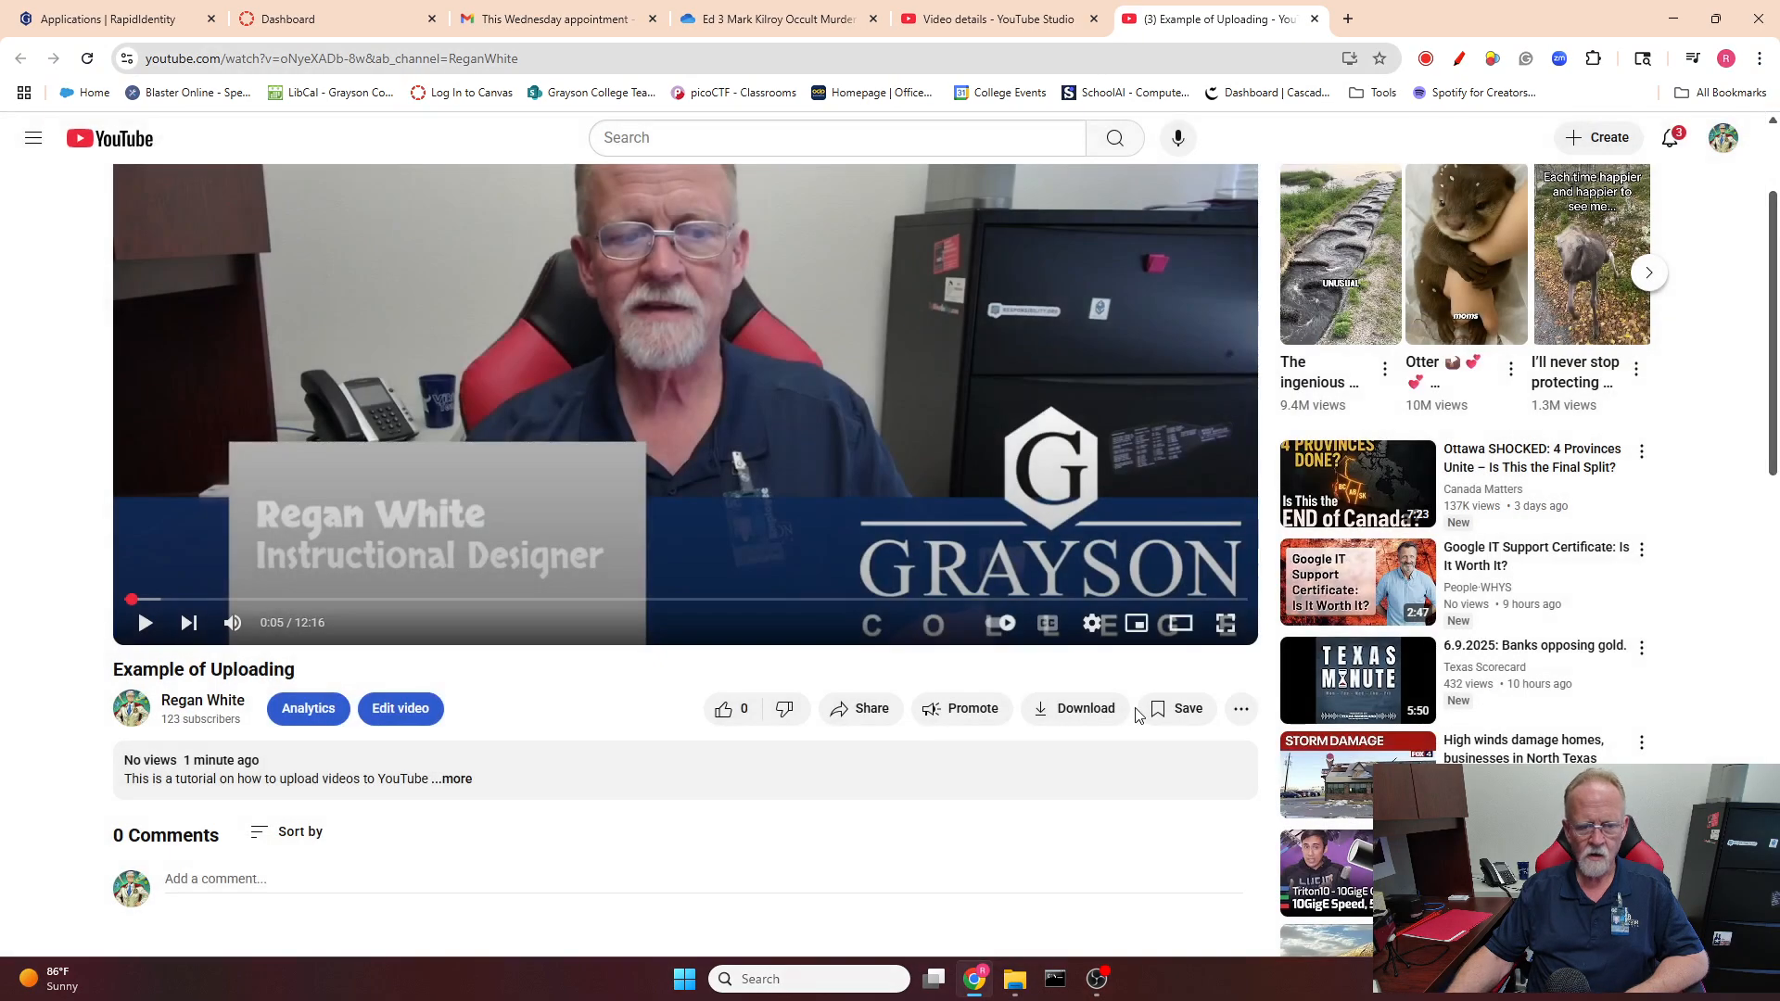
- Copy the video's share link from its sharing options without a start time and close the dialog
click(861, 709)
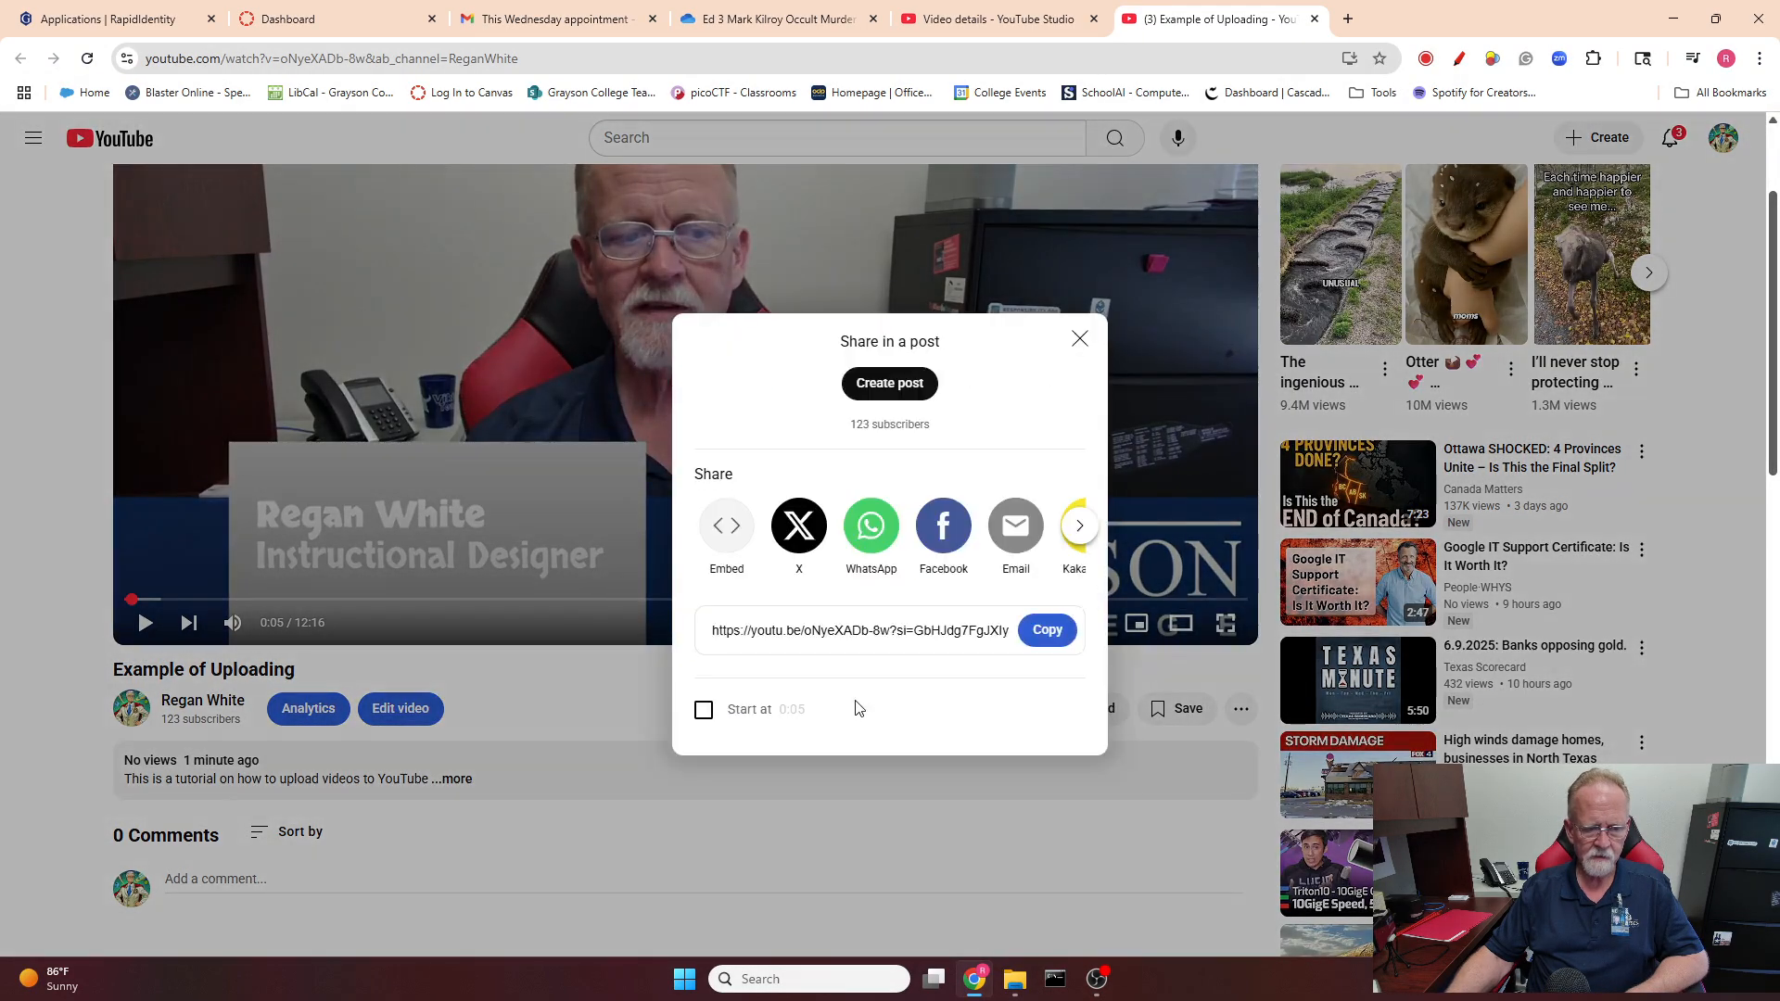
click(1047, 630)
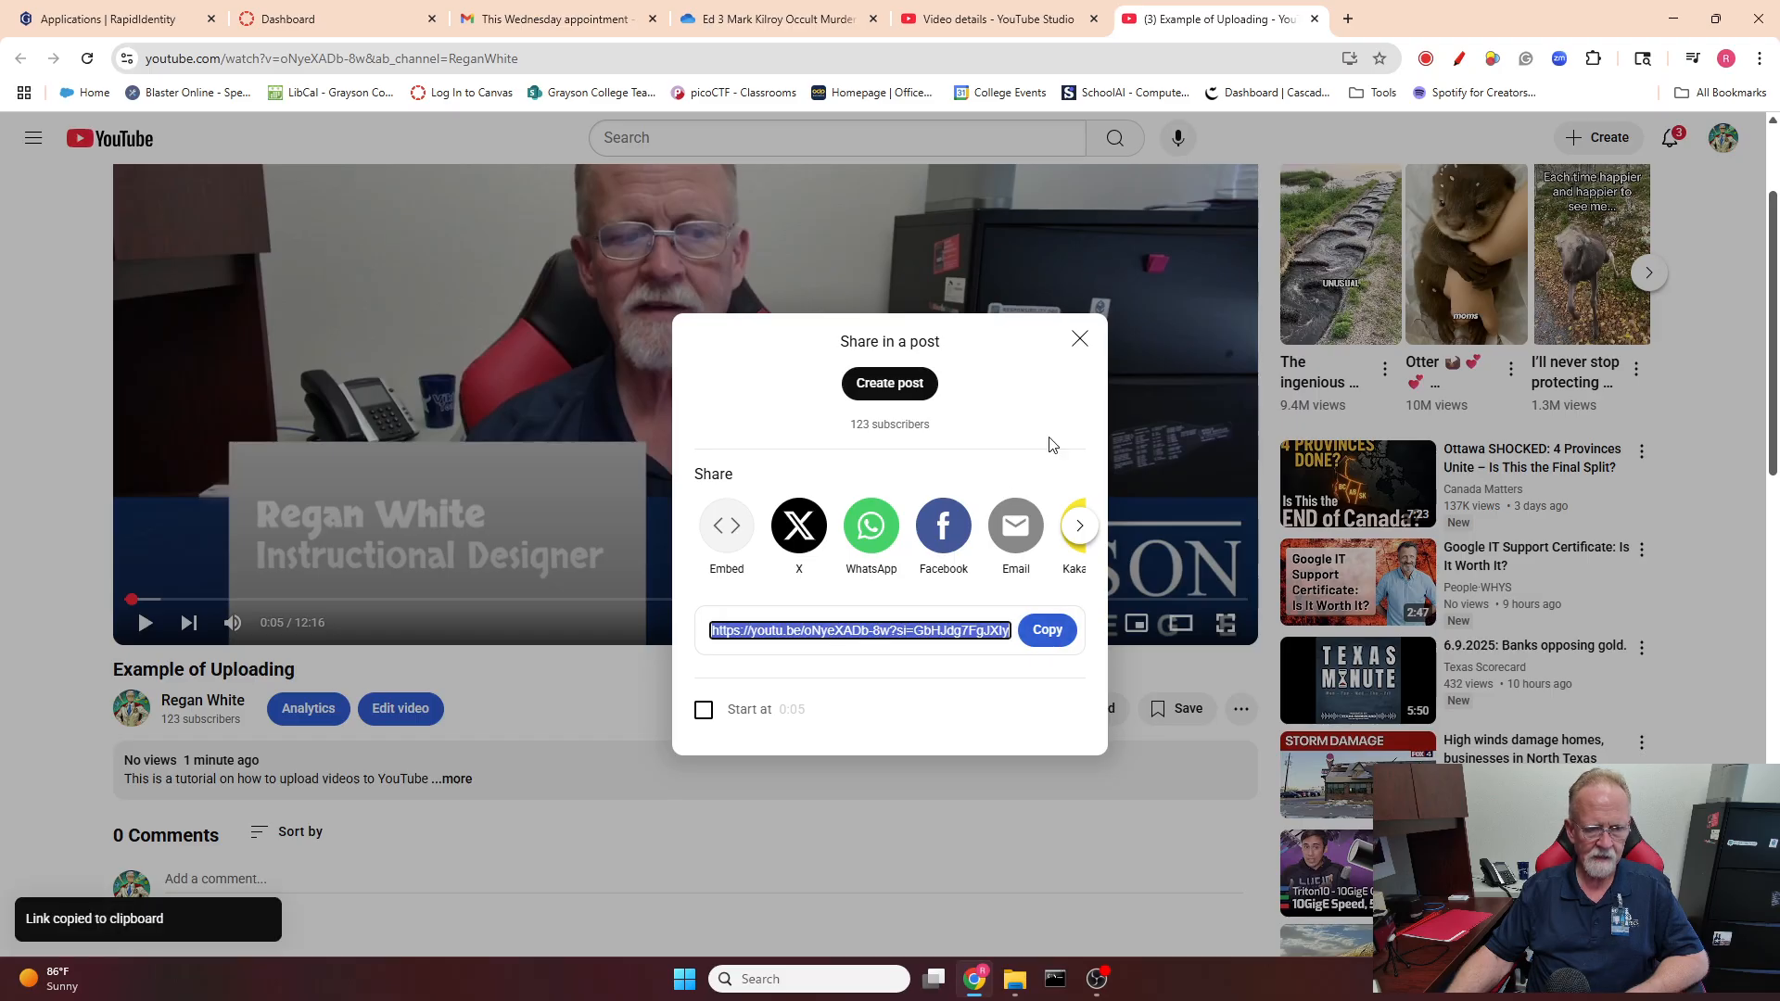
click(1080, 340)
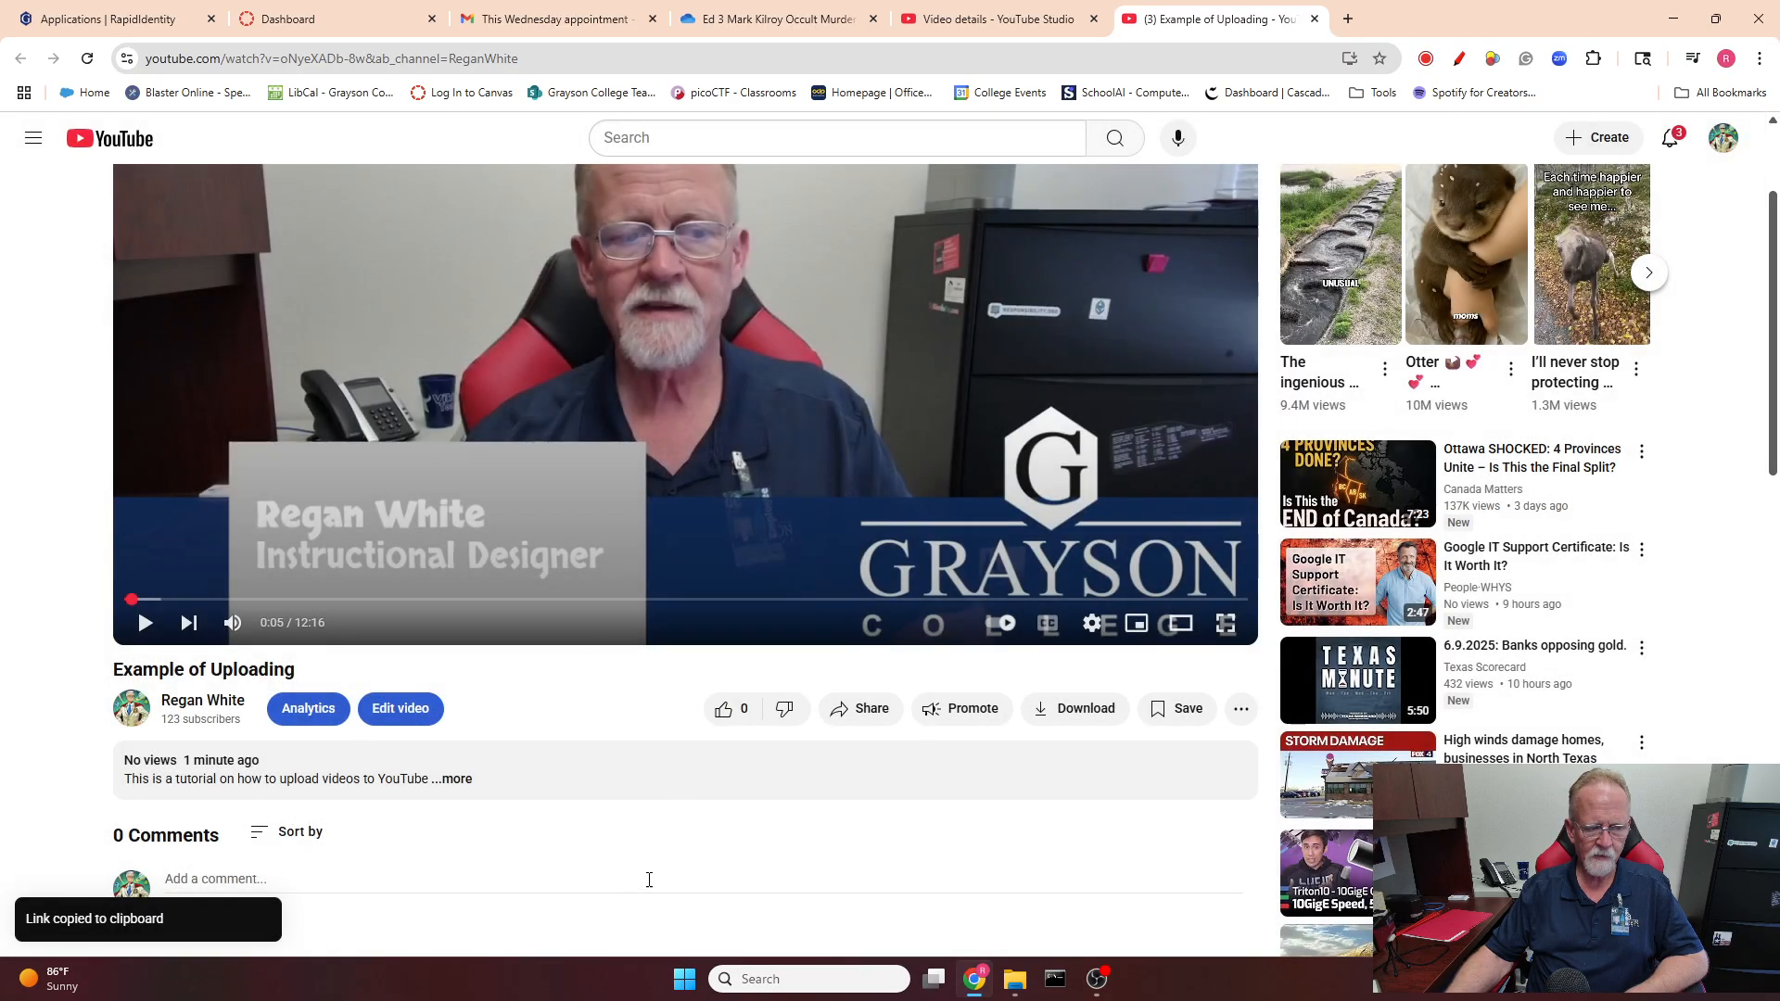